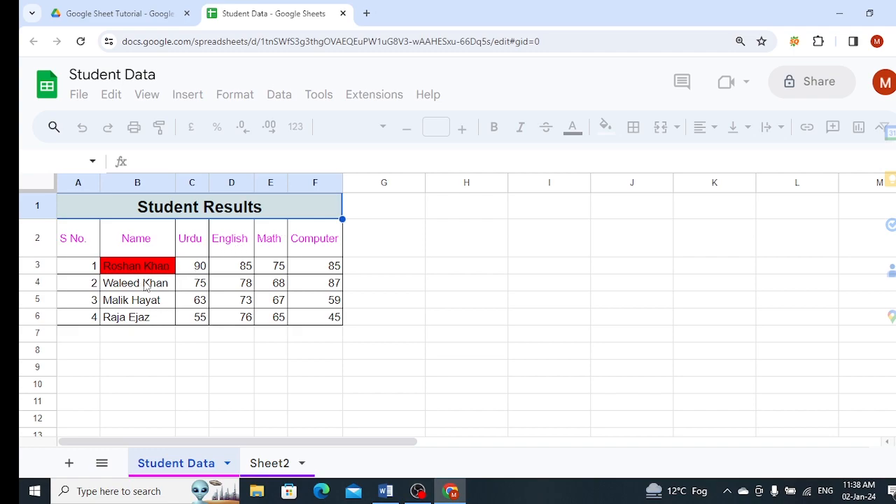
Fill the first student's name cell B3 with black
click(443, 281)
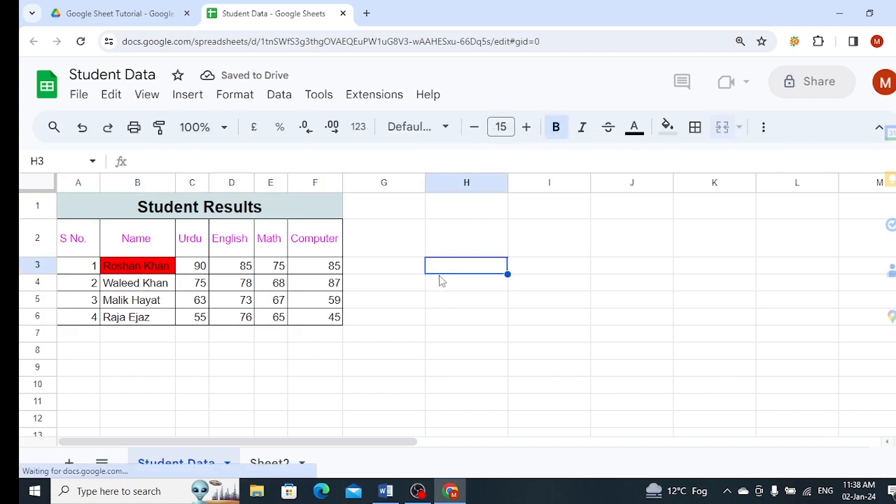
click(166, 271)
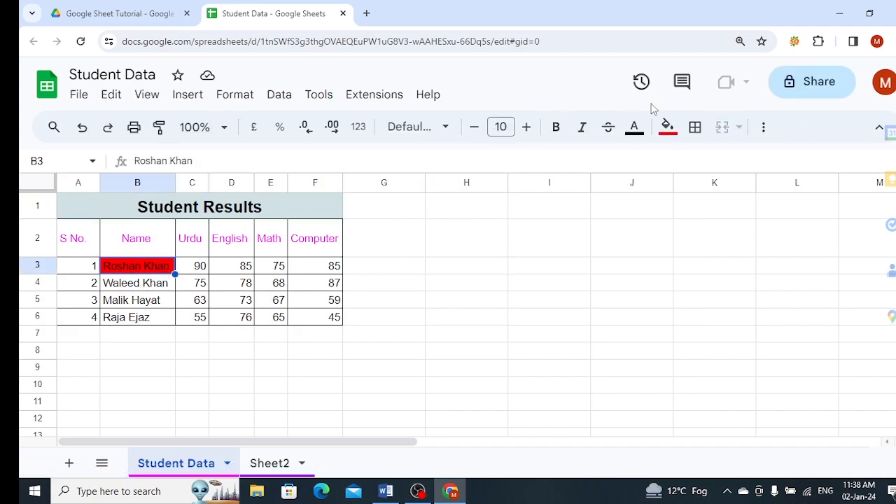
click(671, 128)
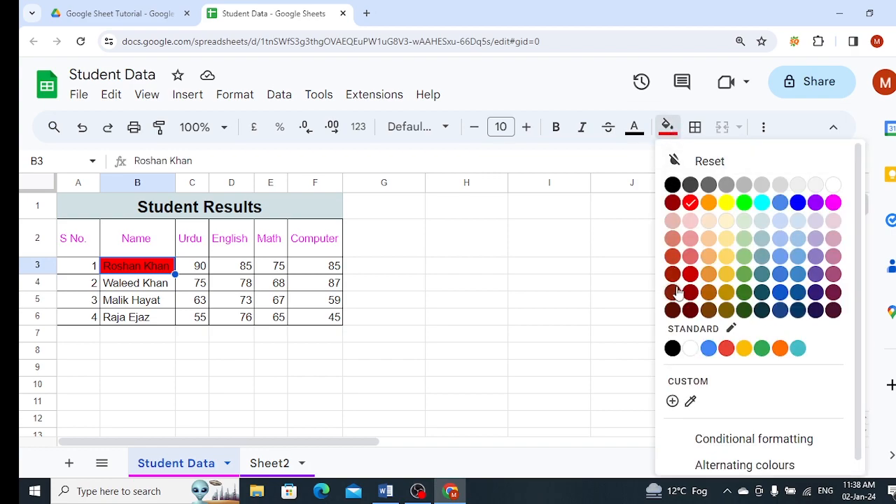
click(672, 348)
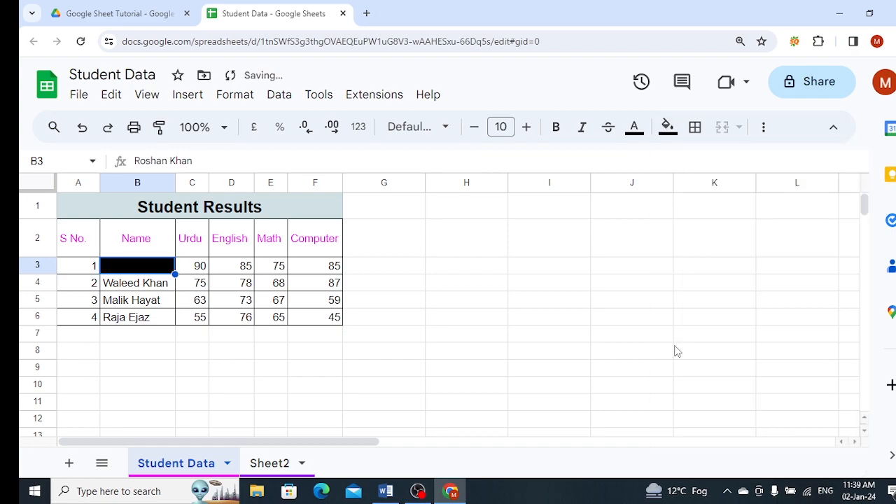
Change the fill colour of the first student's name cell B3 to white
click(669, 131)
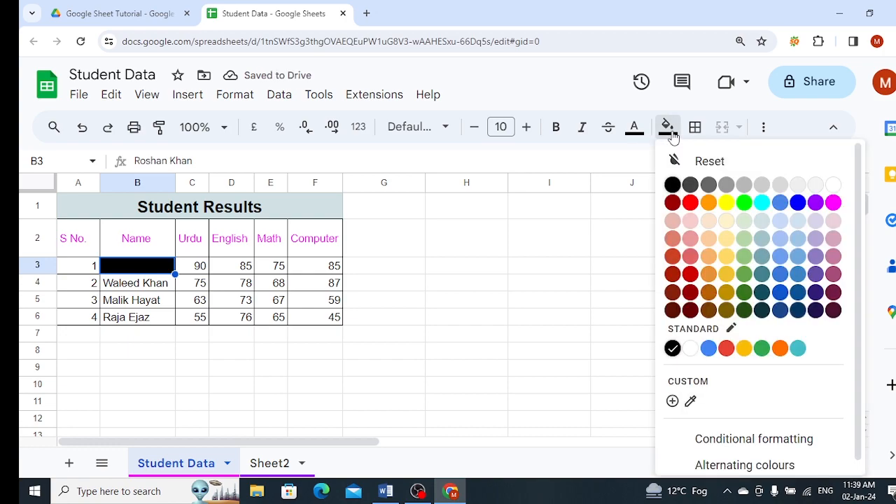
click(691, 348)
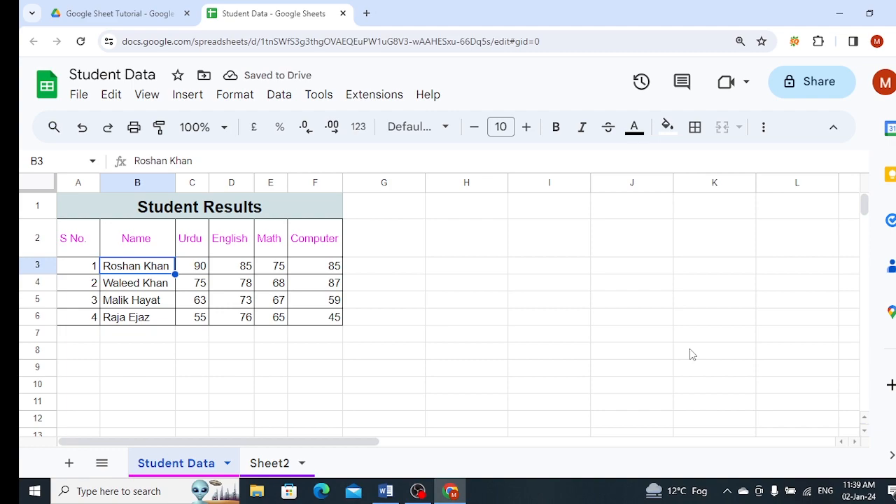
click(691, 354)
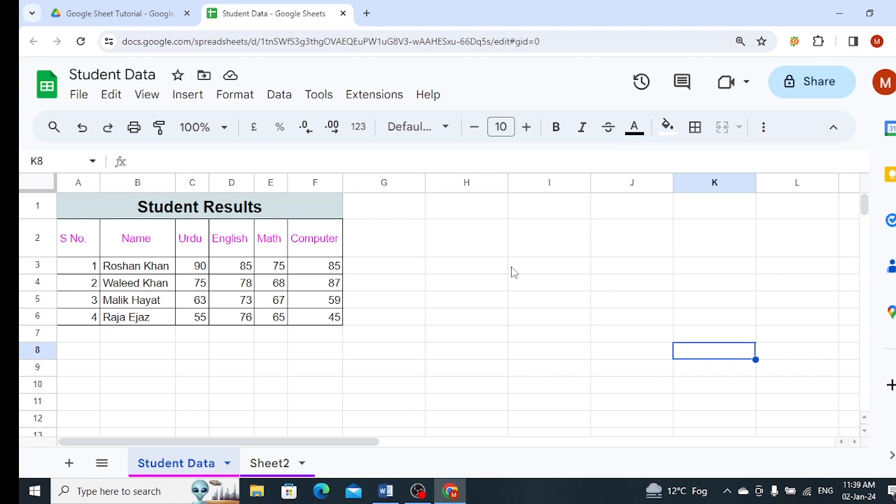
Enter the amounts 2500, 1000 and 4200 in cells I4 to I6
click(522, 294)
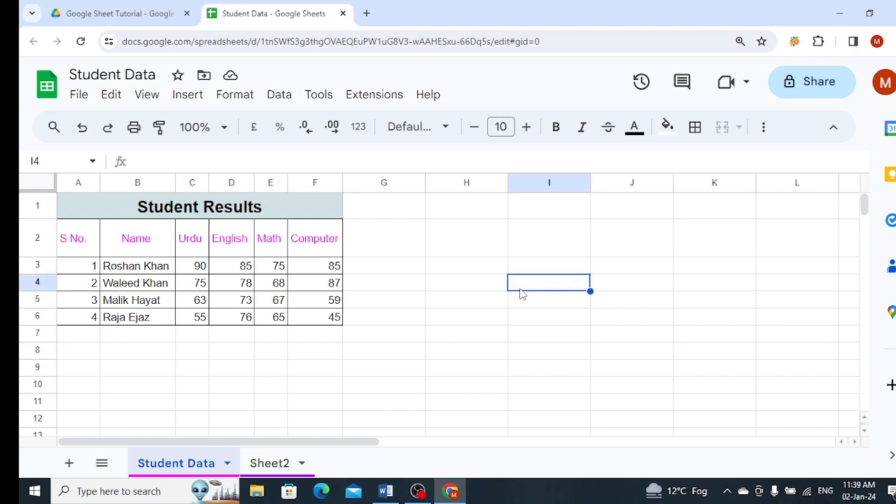
text(2500)
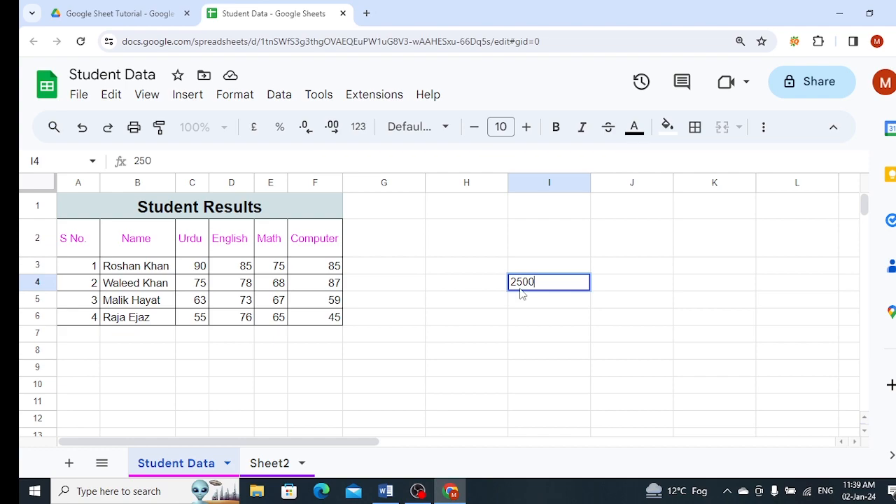
key(Return)
text(1000)
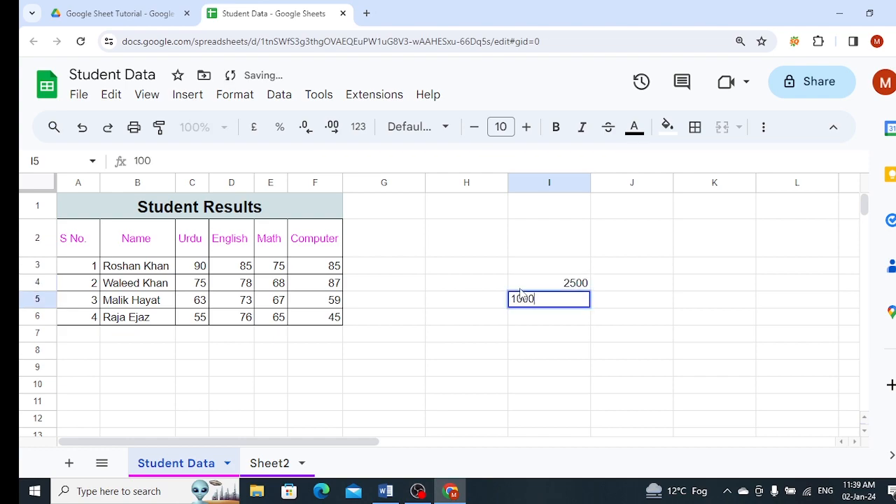
key(Return)
text(4200)
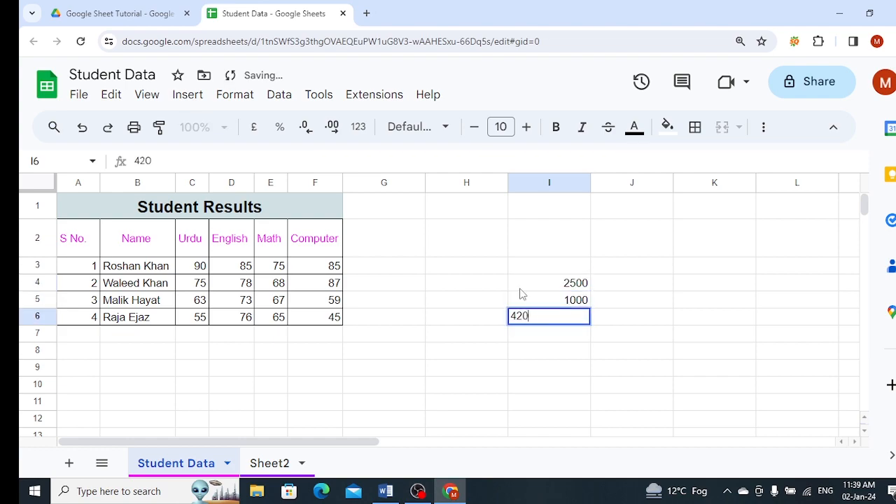
key(Return)
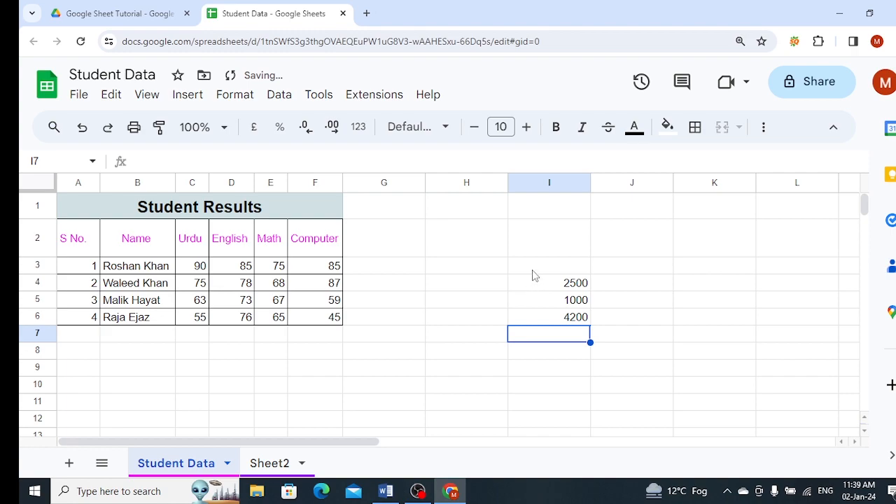
Add the heading Amount in cell I3 above the three numbers
click(533, 273)
text(Amount)
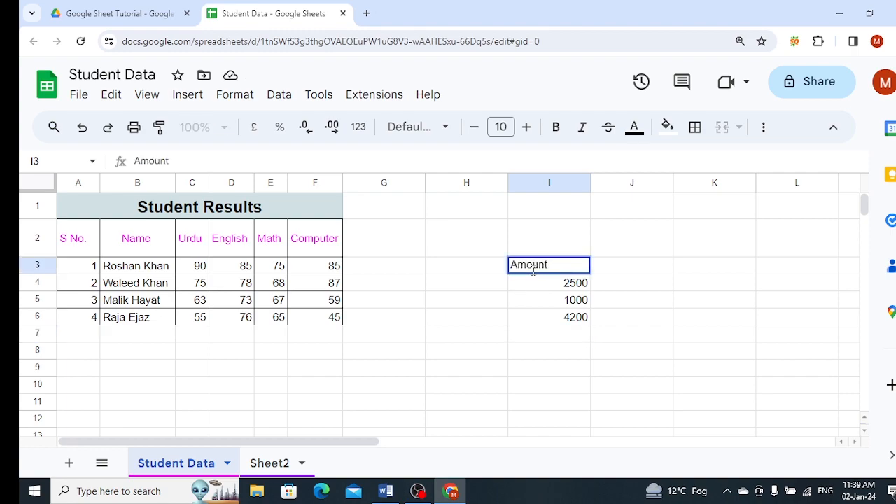
click(500, 305)
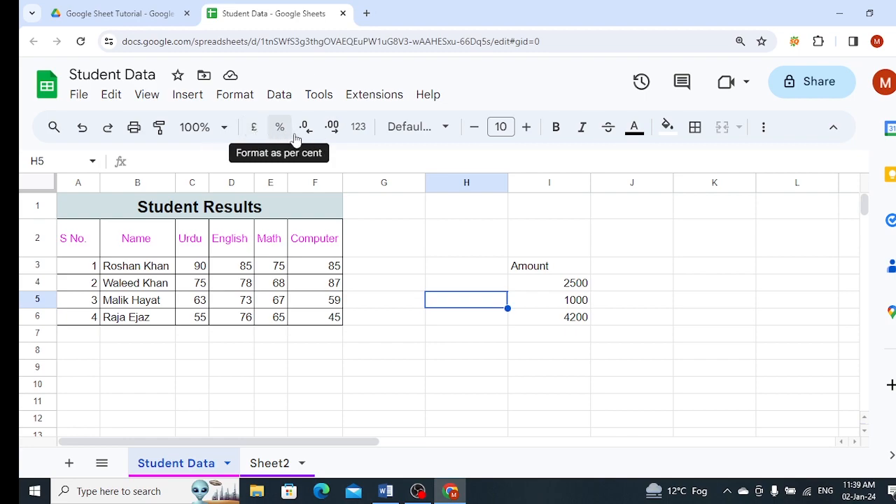
Format the 2500 amount in cell I4 as pound currency
click(257, 128)
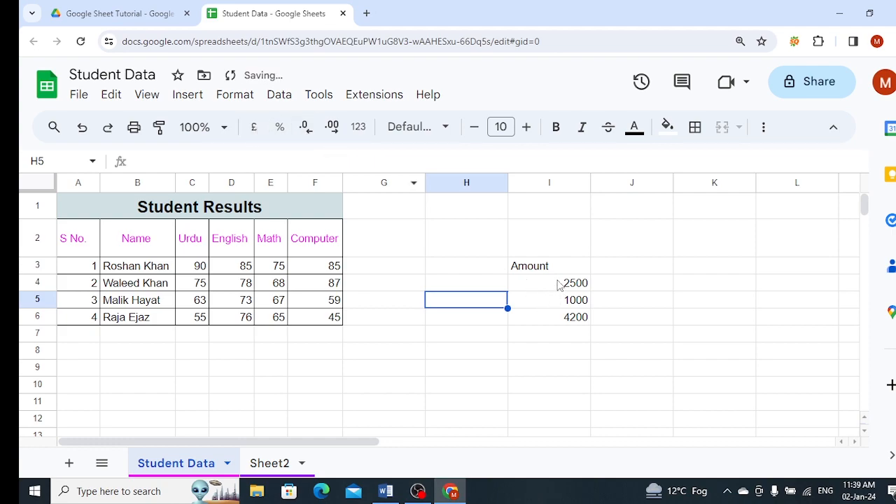
click(562, 283)
click(253, 129)
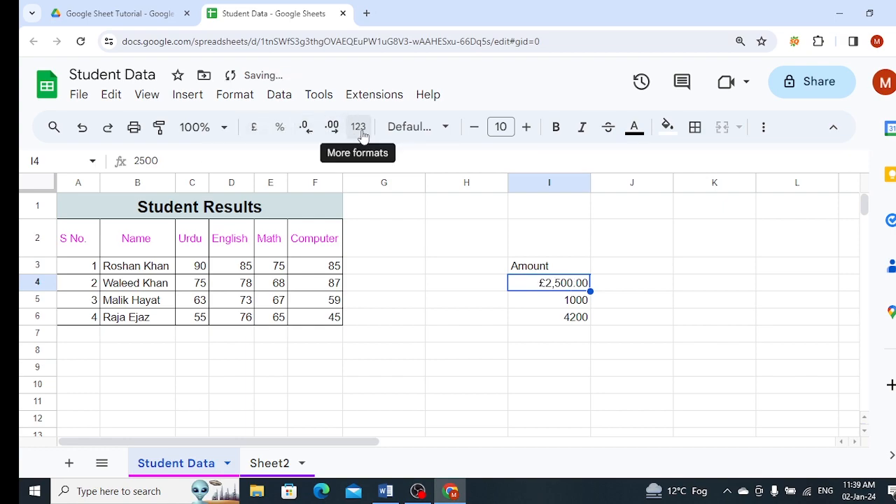
Apply the Number format with thousands separator and two decimals to the amount in cell I4
click(232, 99)
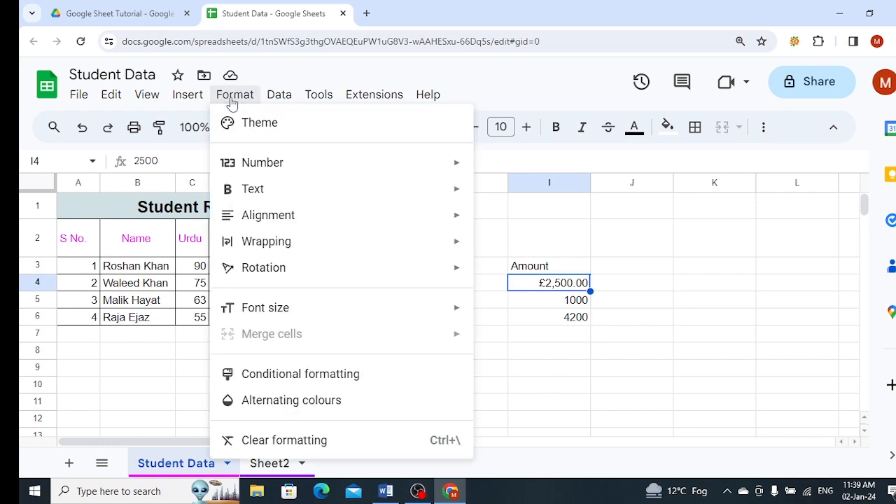
mouse_move(273, 163)
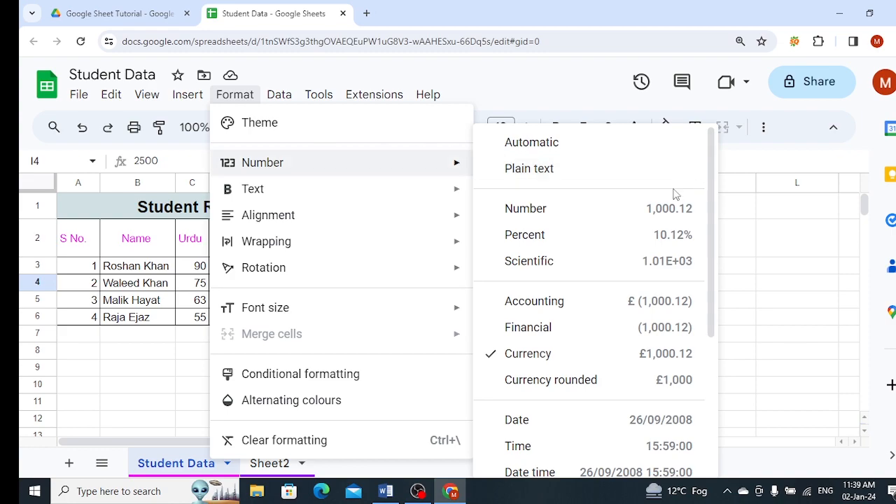
click(753, 243)
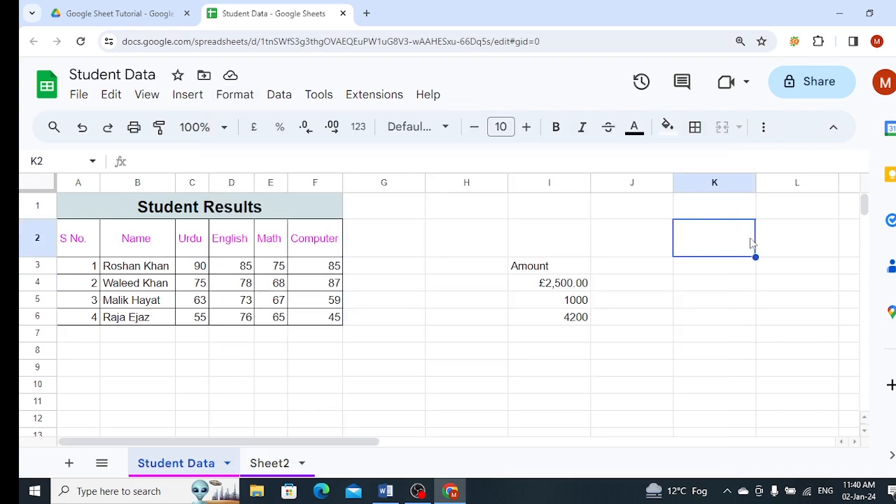
click(539, 287)
click(355, 133)
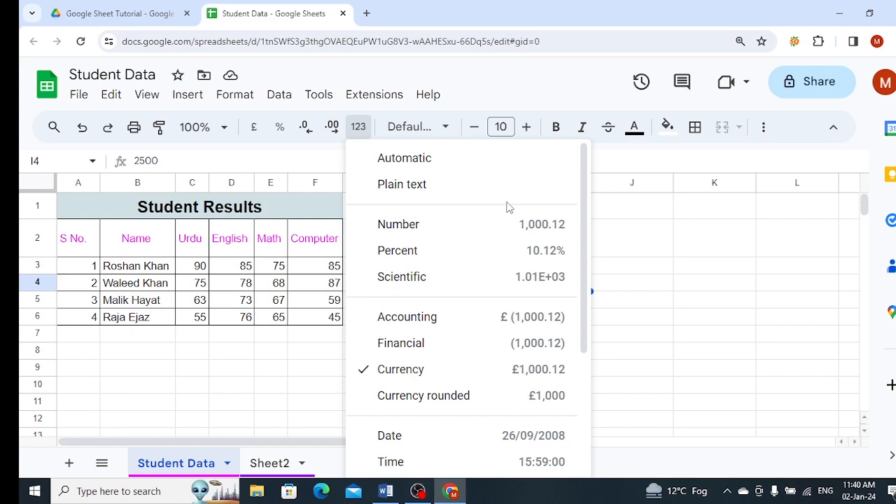
click(448, 232)
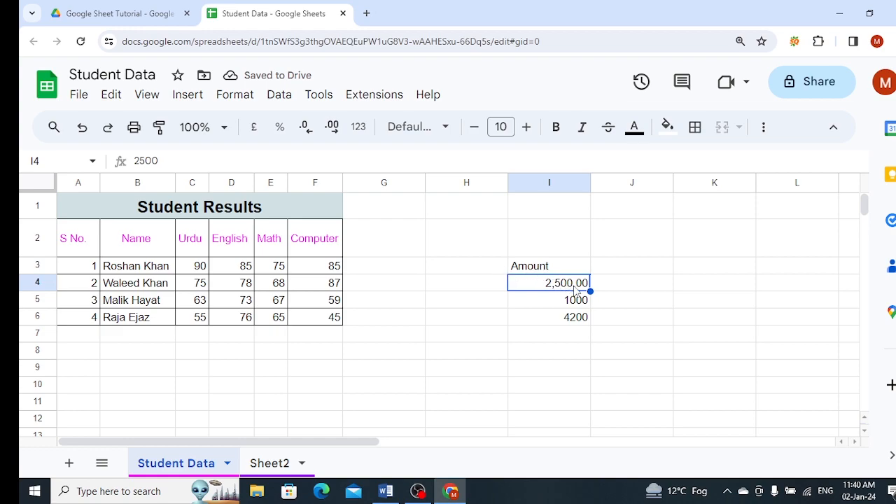
Remove both decimal places from the amount in cell I4 and restore them to two
click(307, 132)
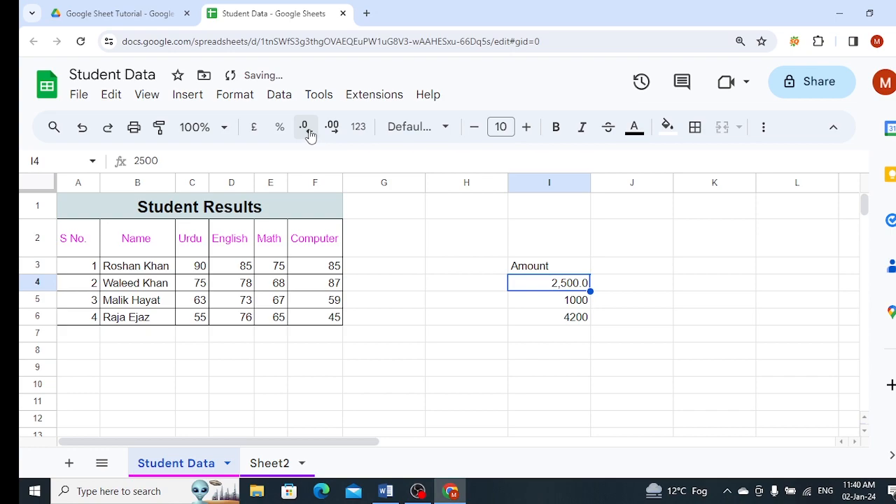
click(308, 133)
click(332, 131)
click(333, 131)
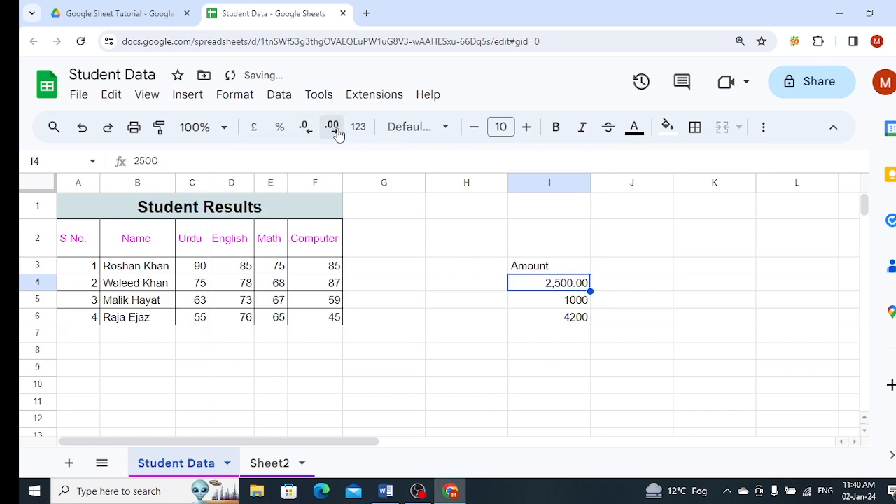
Apply the Indian Rupee custom currency to the amount in cell I4, finding it by searching for Indi
click(359, 127)
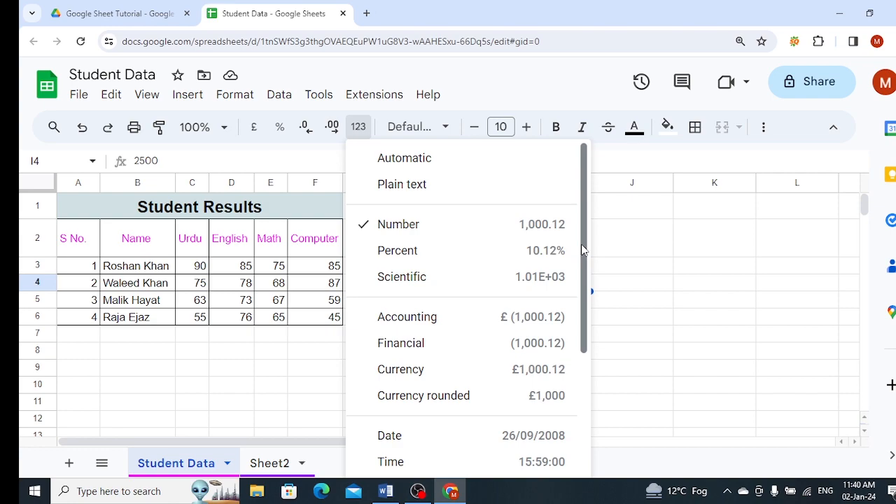
drag(581, 250, 592, 389)
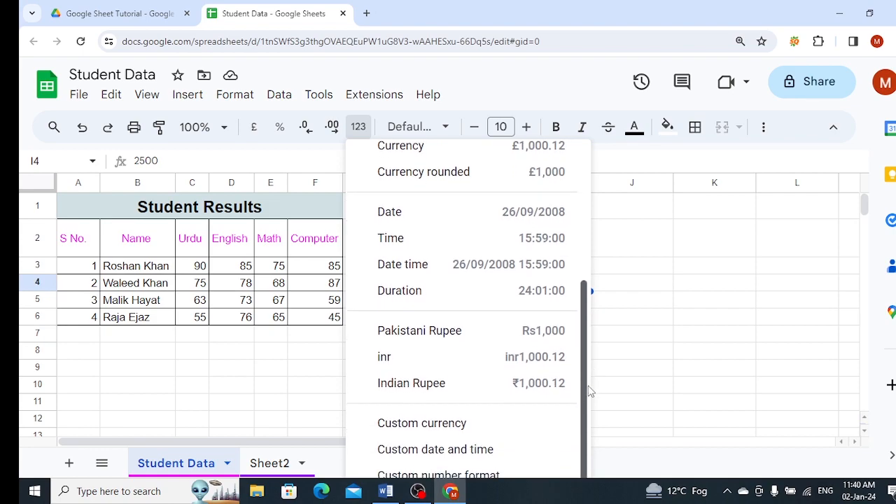
click(423, 423)
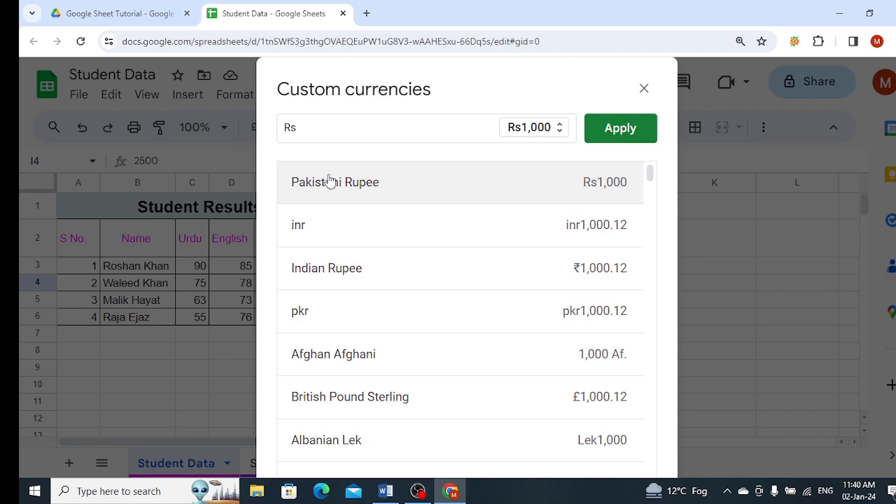
click(302, 128)
key(BackSpace)
key(BackSpace)
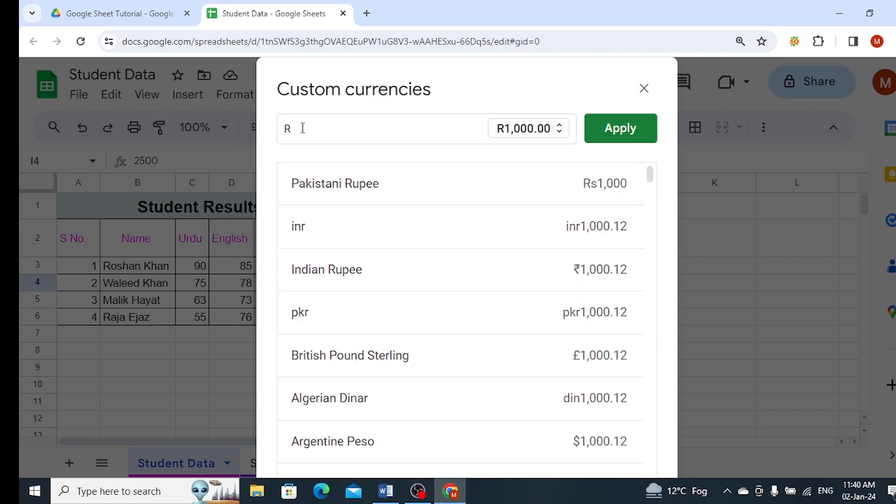
text(Indi)
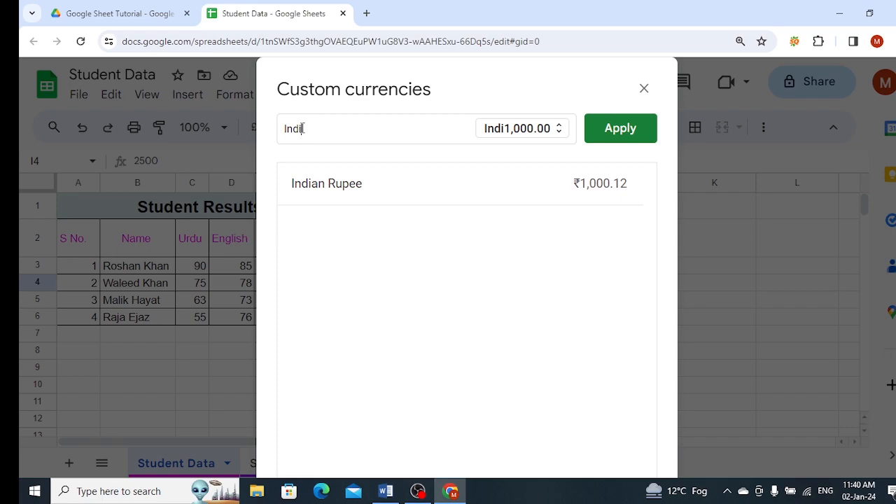
click(334, 178)
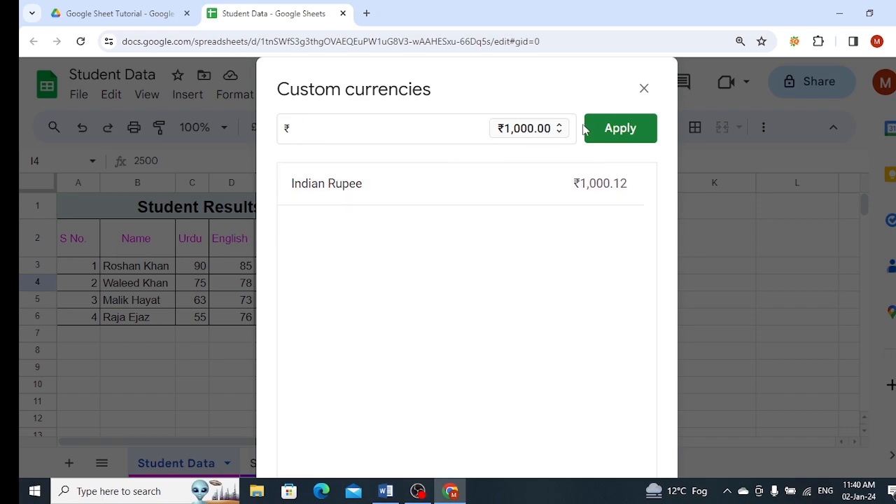
click(614, 132)
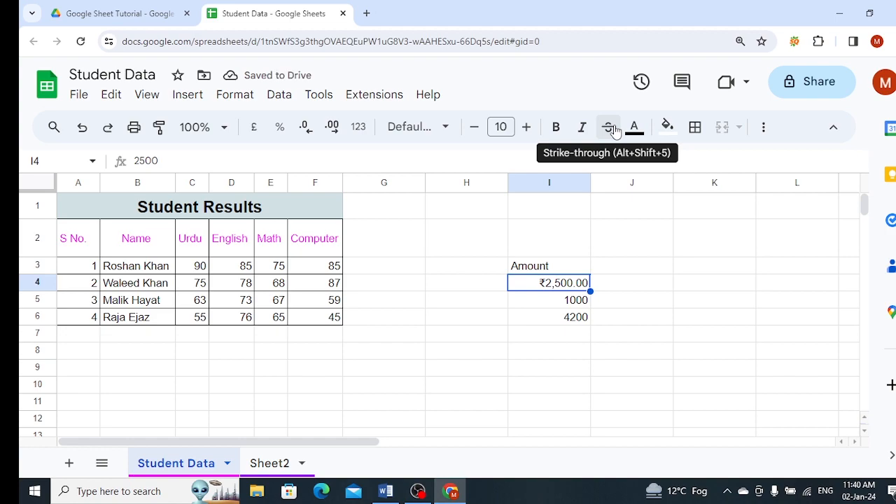
Apply the custom currency inr with two decimals to the amount in cell I4, finding it by searching for Inr
click(551, 301)
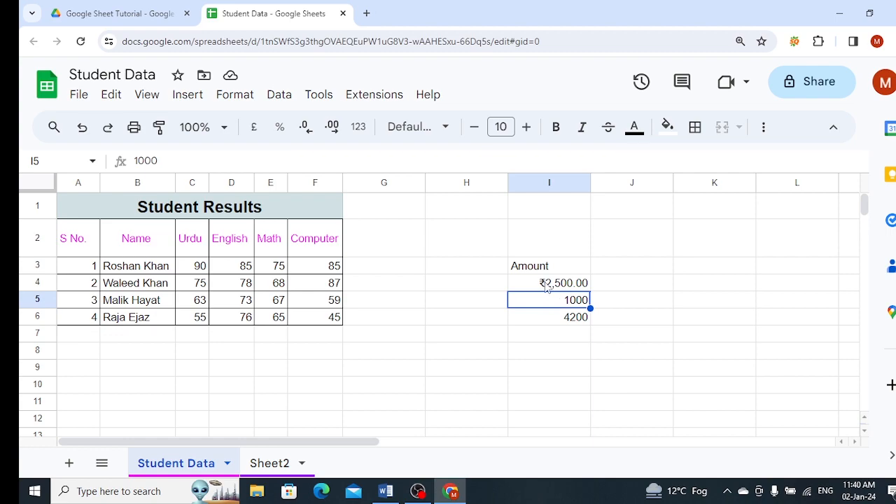
click(548, 287)
click(358, 127)
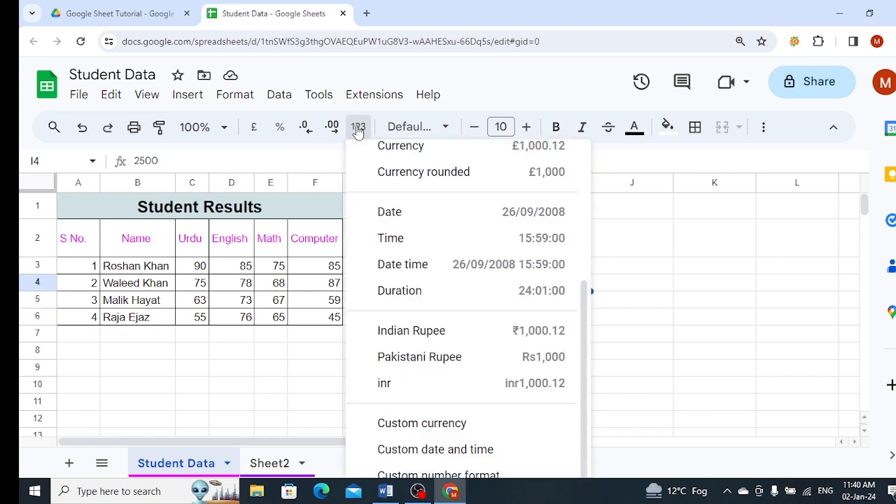
click(441, 424)
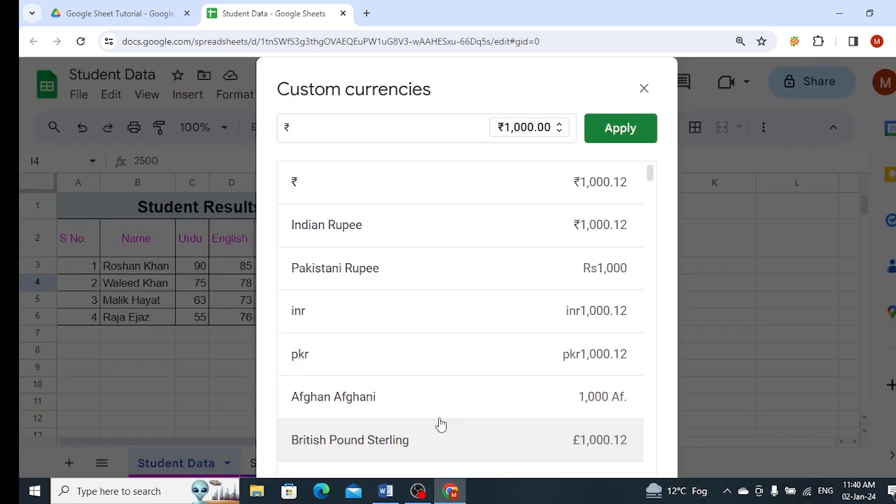
click(322, 135)
text(In)
key(BackSpace)
key(BackSpace)
key(BackSpace)
text(Inr)
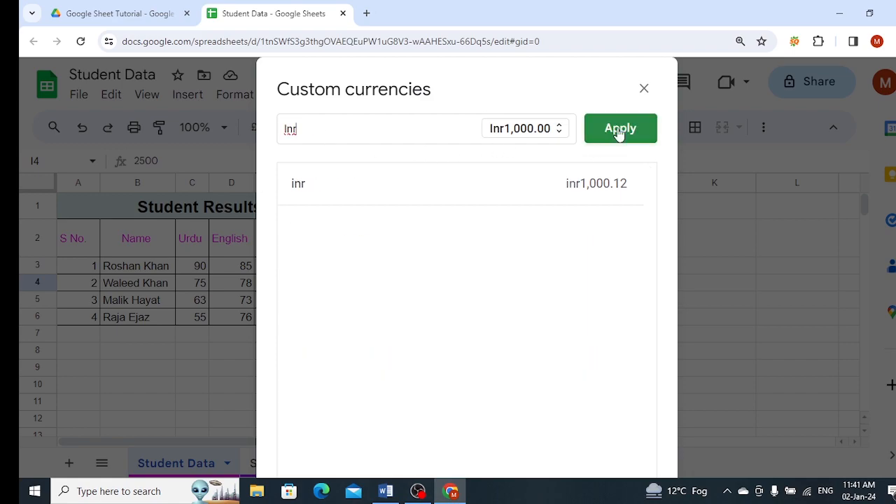
click(582, 200)
click(620, 133)
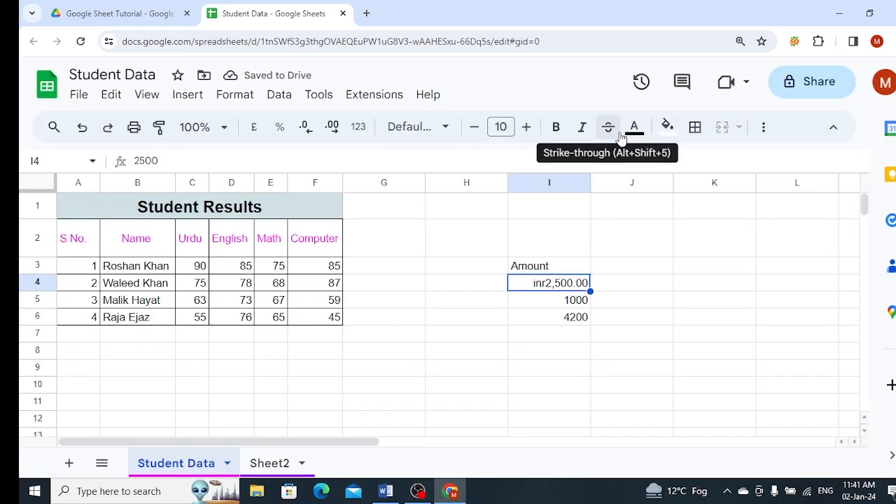
Apply the Pakistani Rupee custom currency to the amount in cell I5, finding it by searching for Pak
click(548, 306)
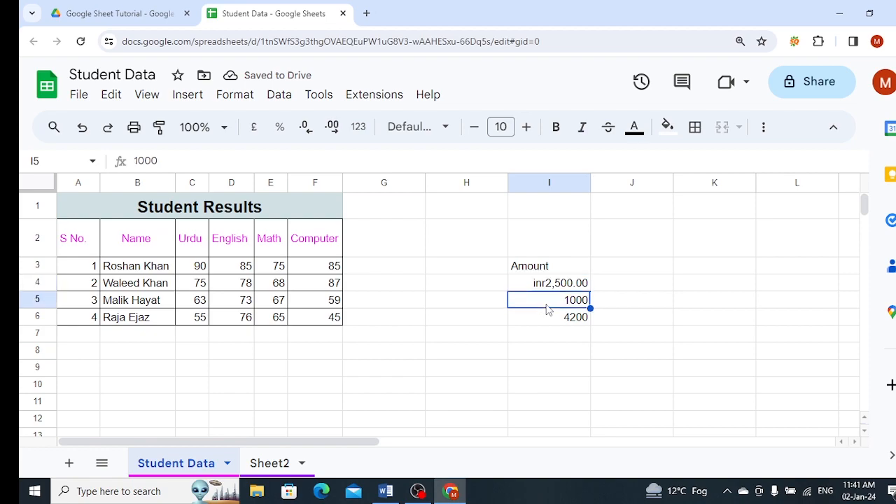
click(362, 131)
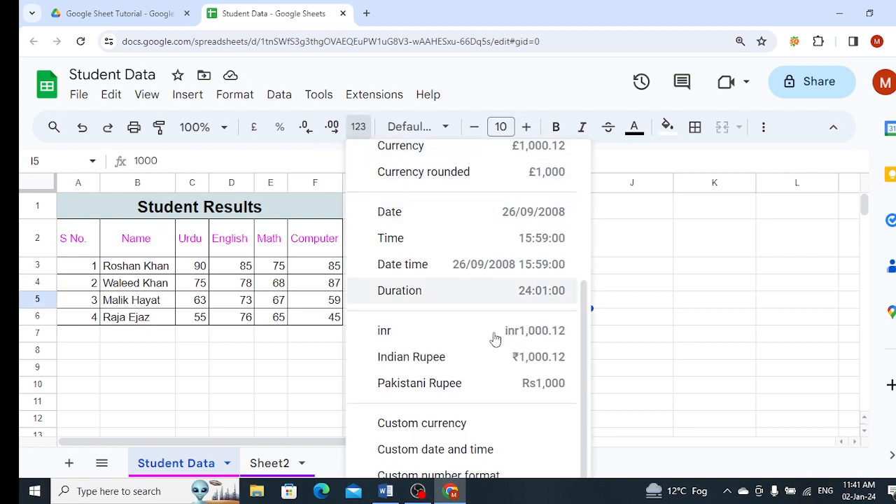
click(453, 424)
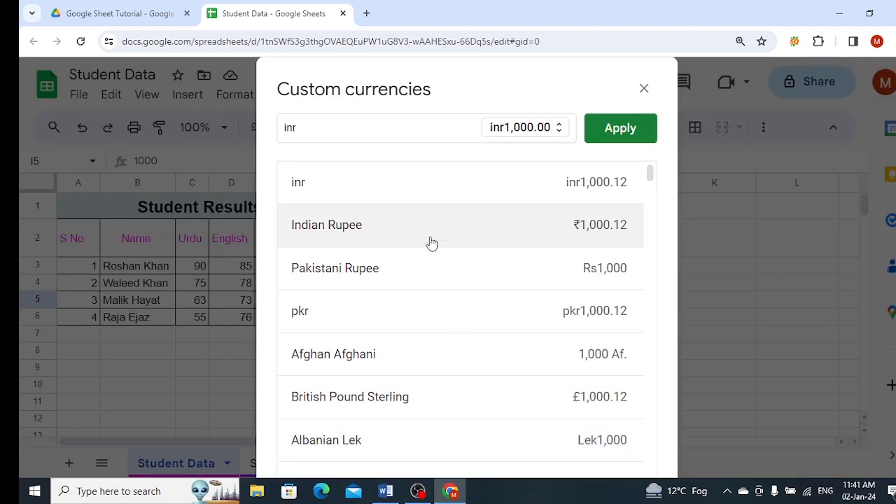
key(BackSpace)
key(BackSpace)
key(BackSpace)
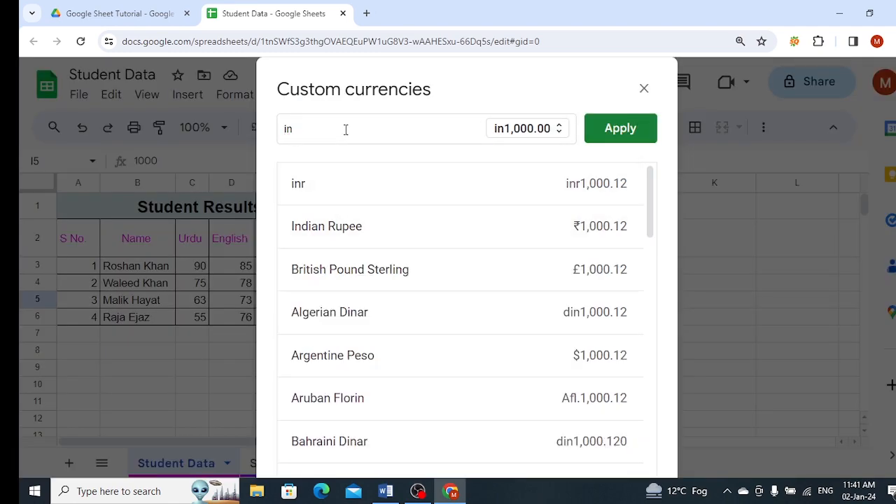
text(Pak)
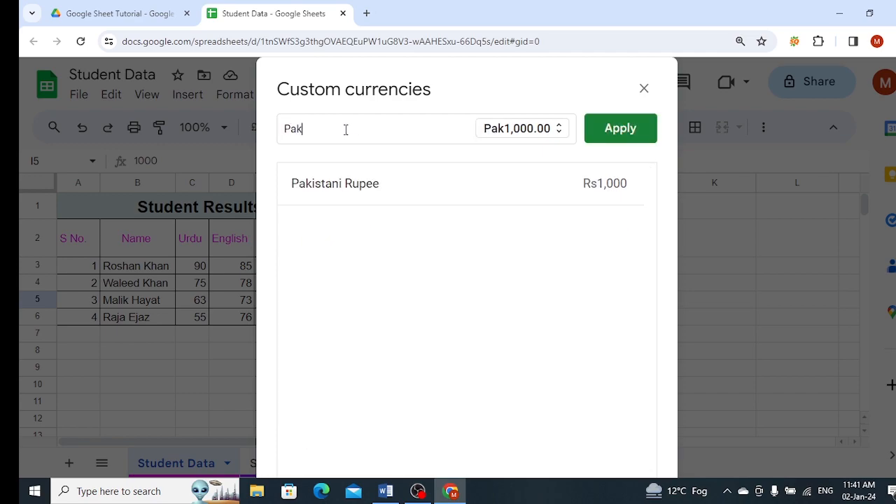
click(350, 185)
click(620, 129)
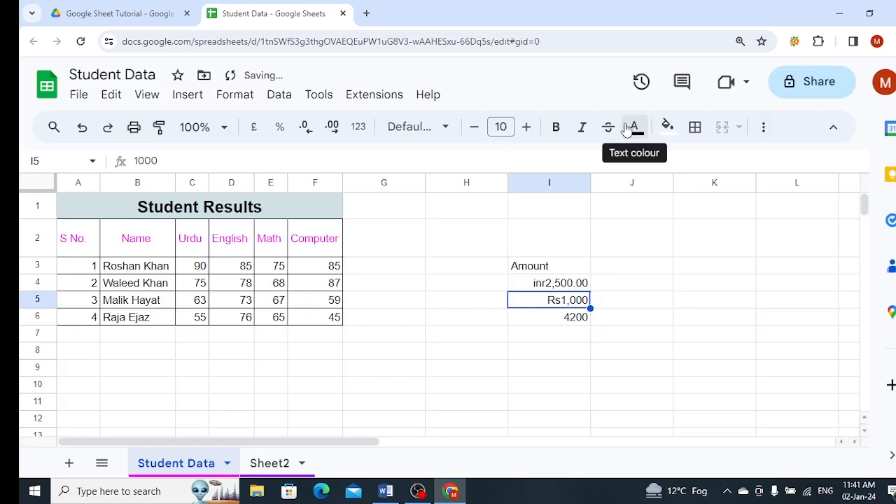
right_click(543, 305)
mouse_move(544, 306)
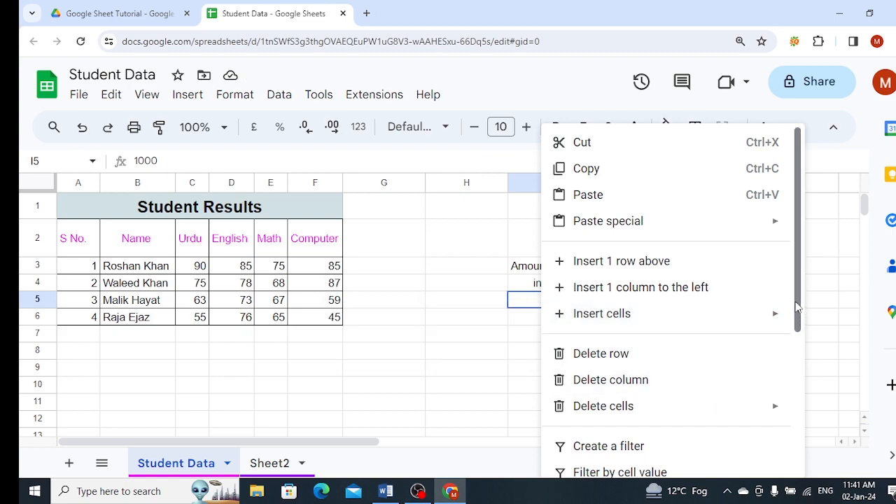
drag(796, 310, 799, 378)
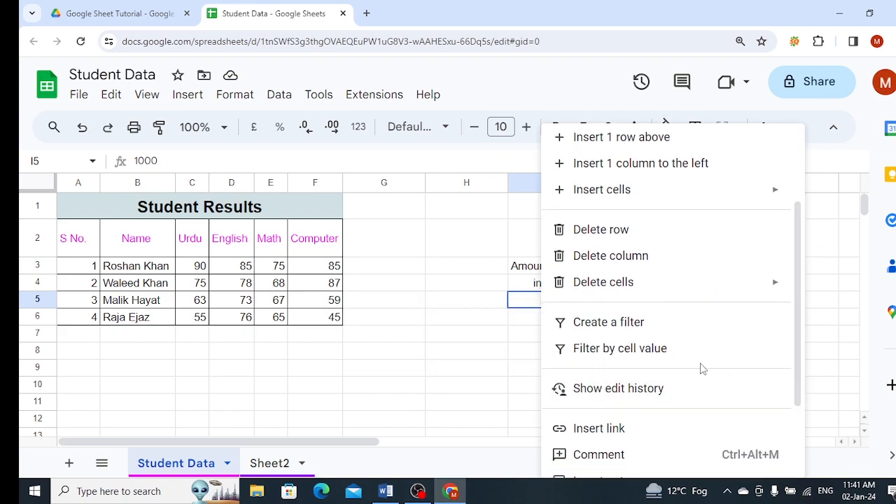
drag(805, 329, 804, 399)
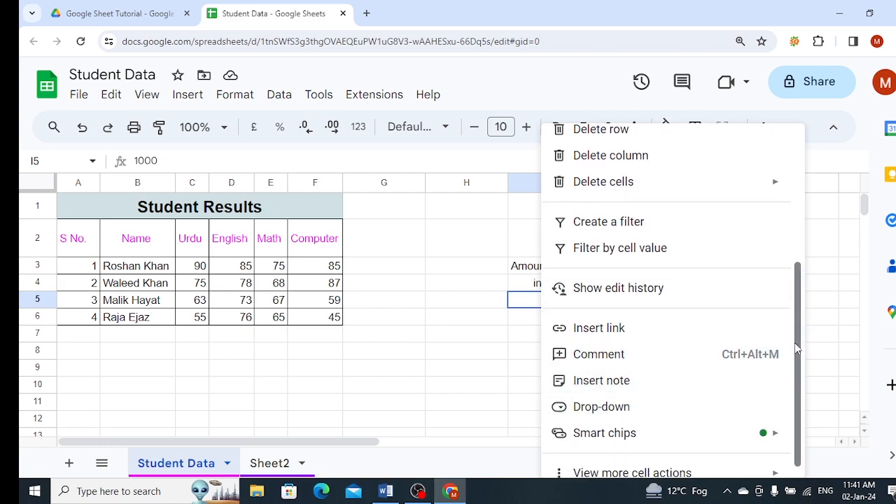
drag(800, 348, 799, 355)
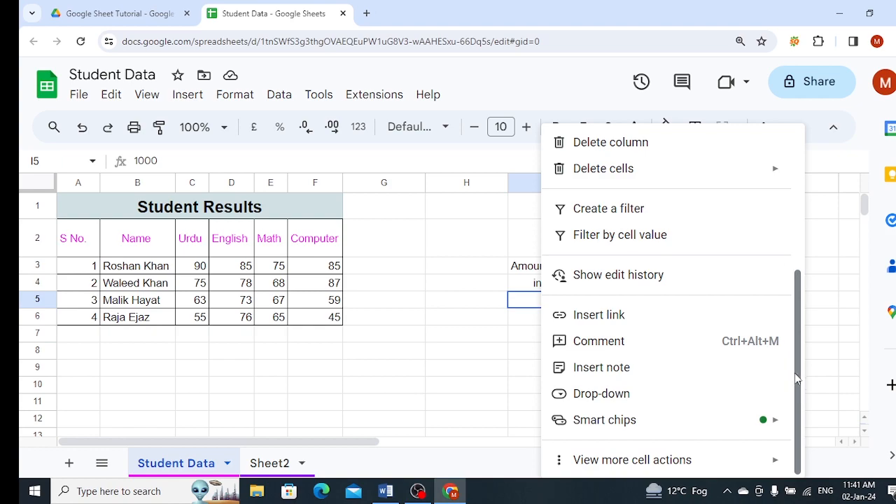
click(494, 376)
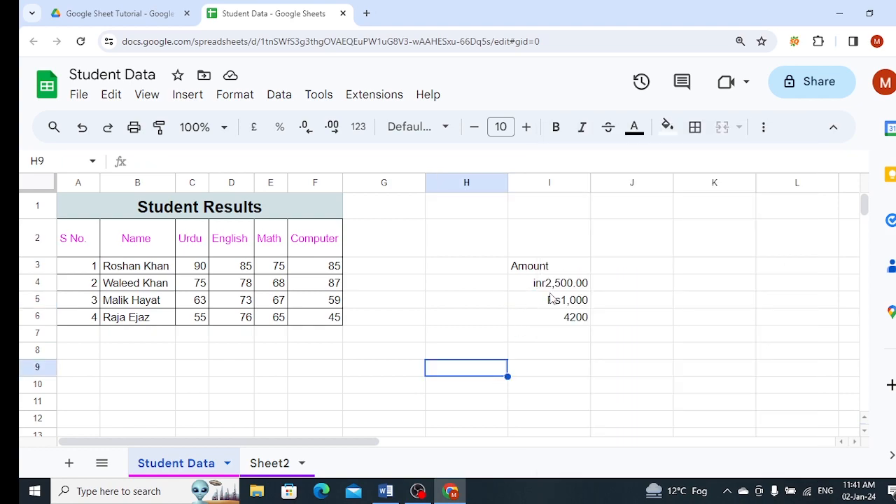
Apply the custom currency Rs with two decimals to the amount in cell I5
click(553, 300)
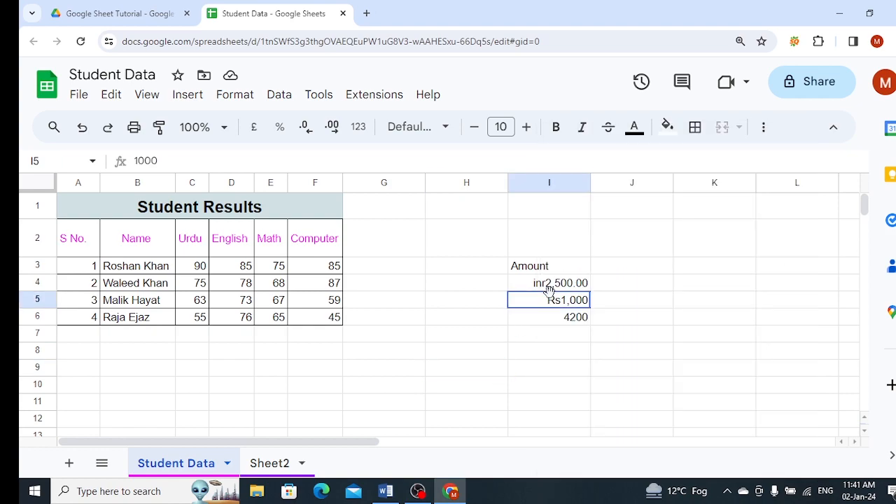
click(357, 127)
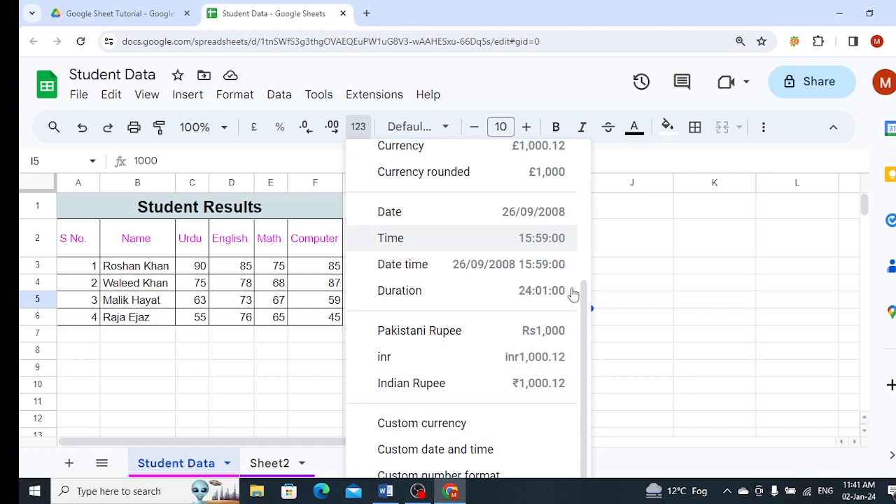
click(464, 425)
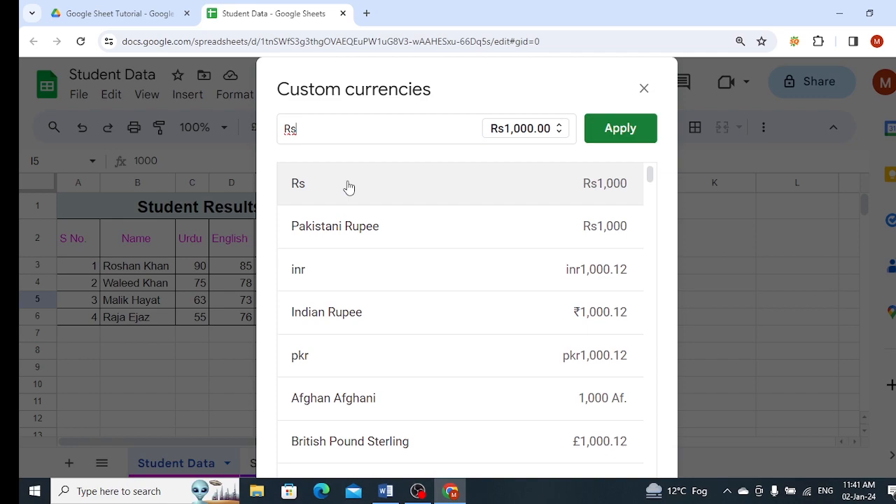
click(608, 129)
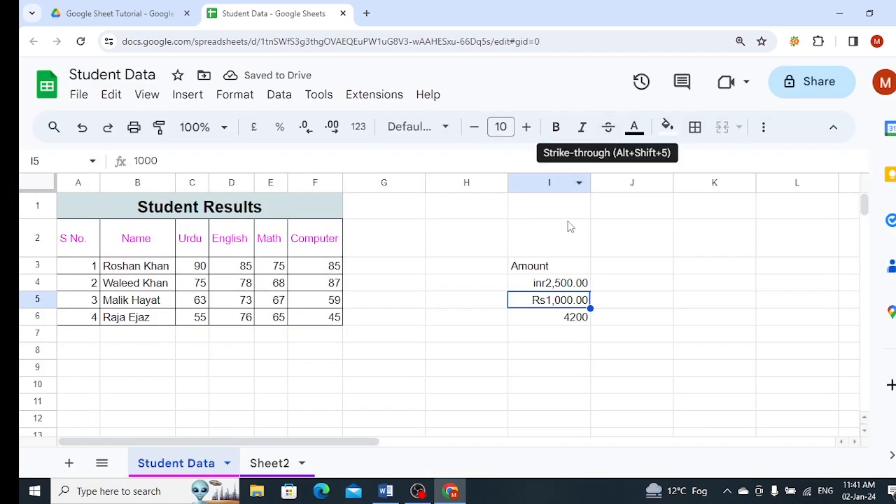
Apply the Percent format to the amount in cell I6
click(558, 321)
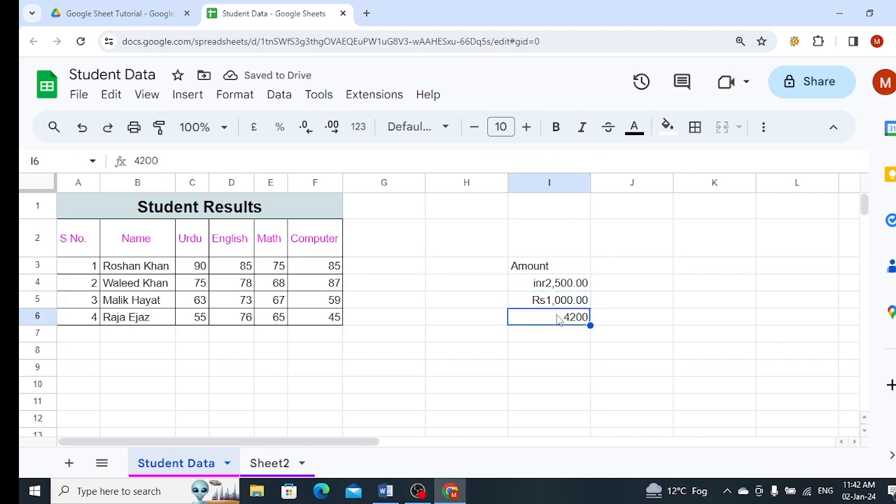
click(359, 128)
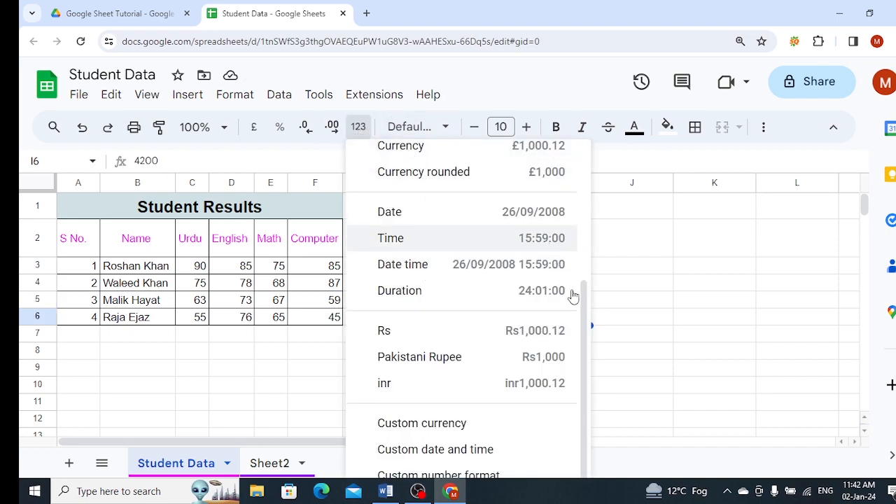
drag(583, 302, 566, 168)
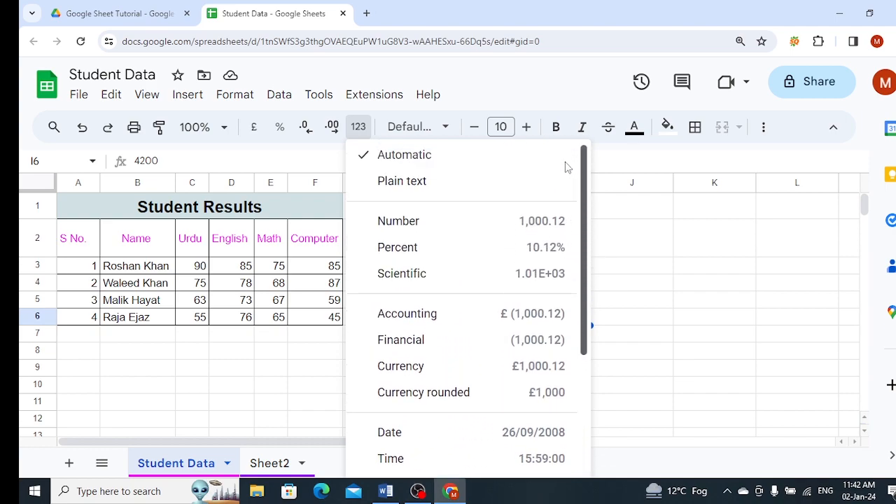
click(414, 253)
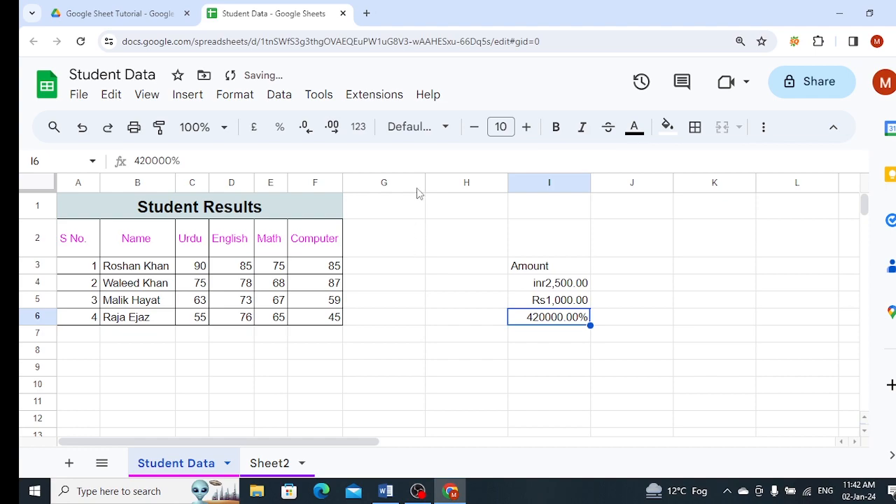
Switch the amount in cell I6 to the Number format, followed by the Scientific format
click(362, 128)
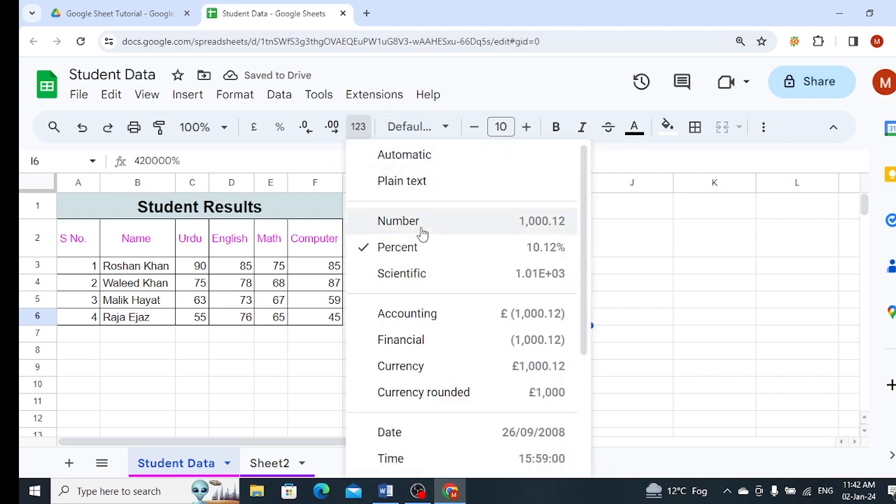
click(423, 231)
click(358, 127)
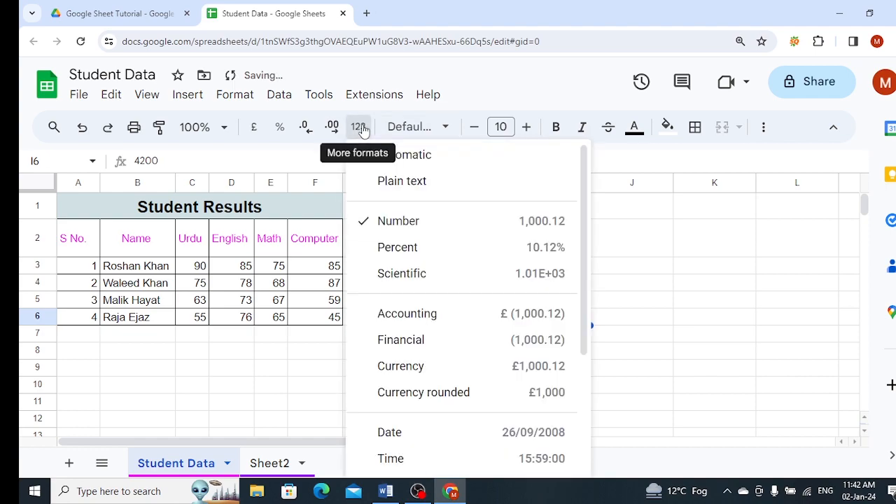
click(405, 277)
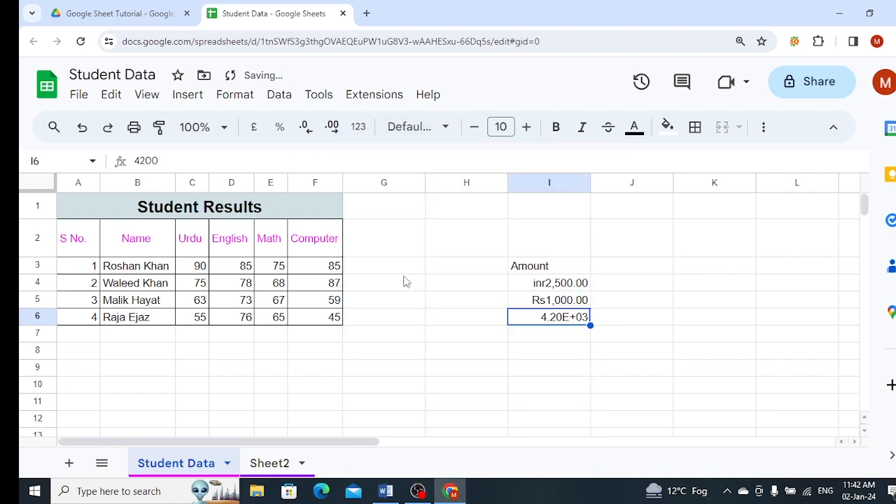
click(359, 129)
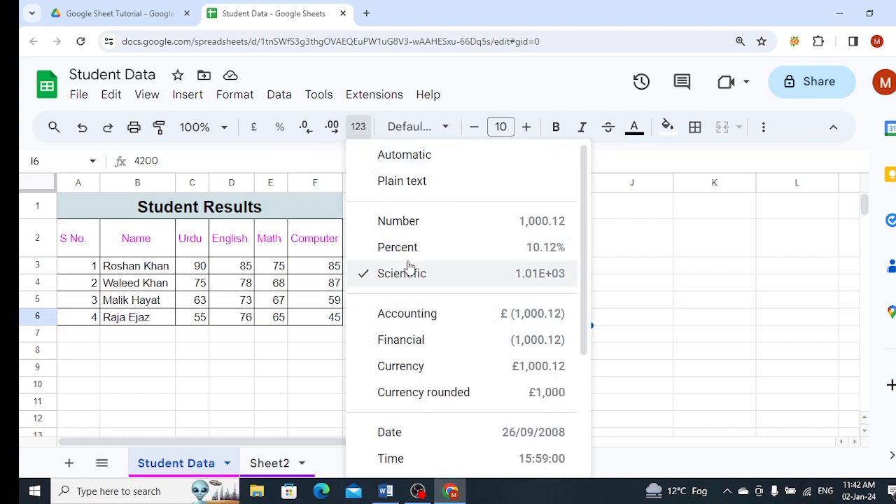
mouse_move(584, 299)
mouse_down()
mouse_move(590, 422)
mouse_move(582, 363)
mouse_move(588, 294)
mouse_up()
click(680, 276)
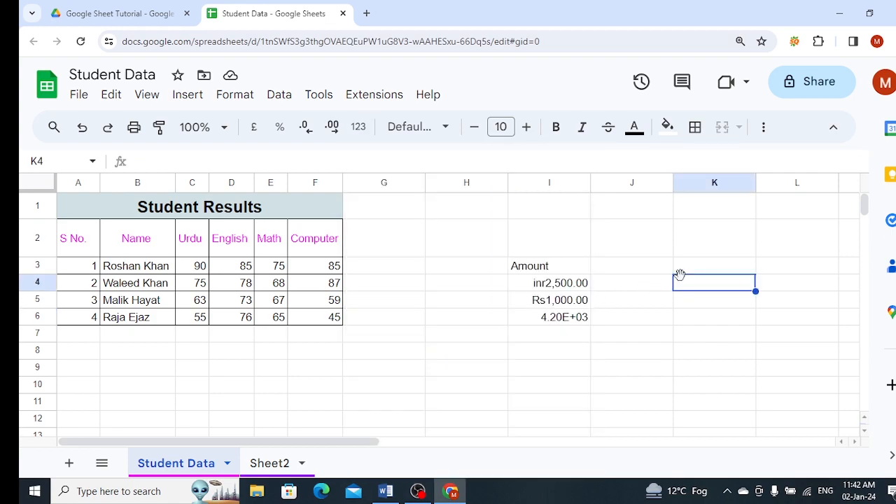
Clear the amounts from cells I4 to I6, keeping the Amount heading above them
click(534, 268)
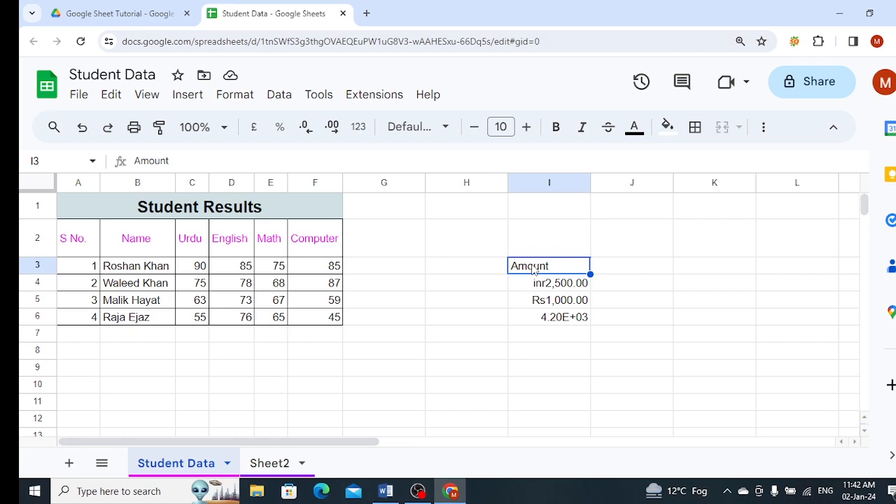
click(558, 291)
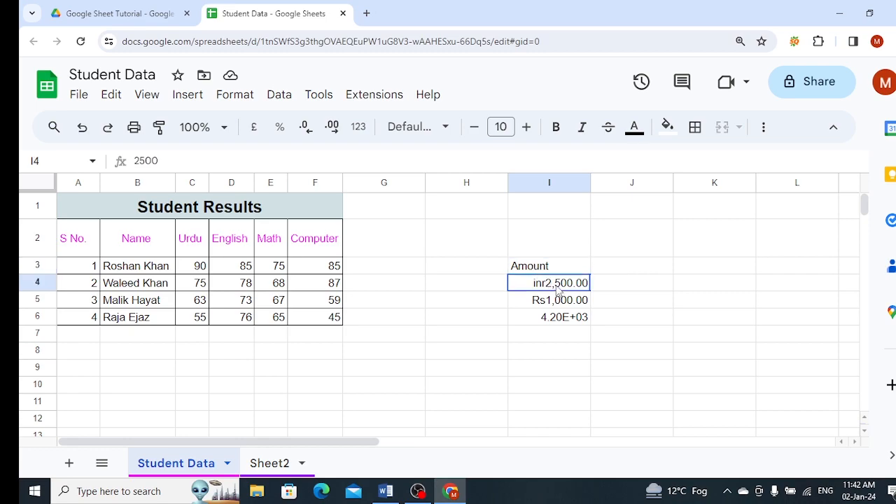
key(shift+Down)
key(shift+Down)
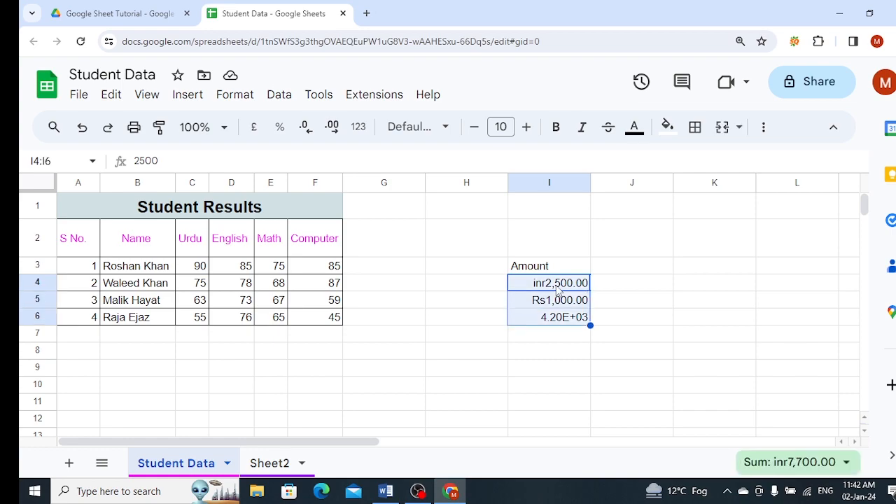
key(Delete)
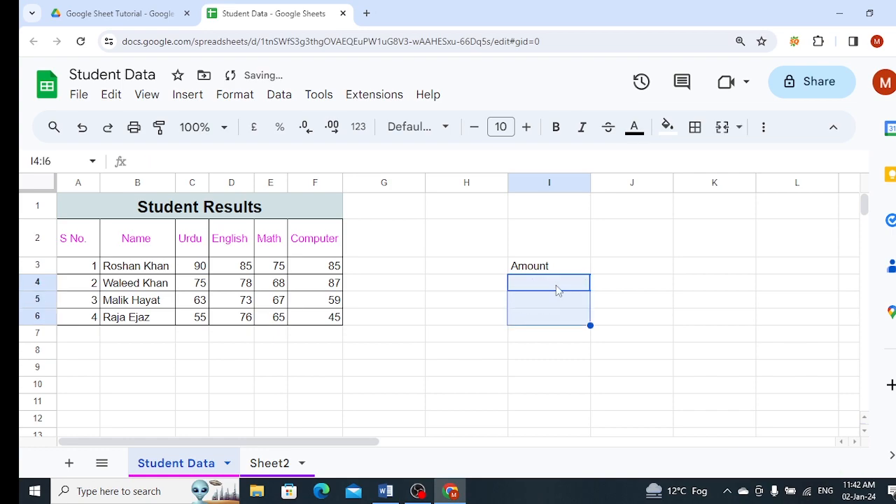
click(639, 287)
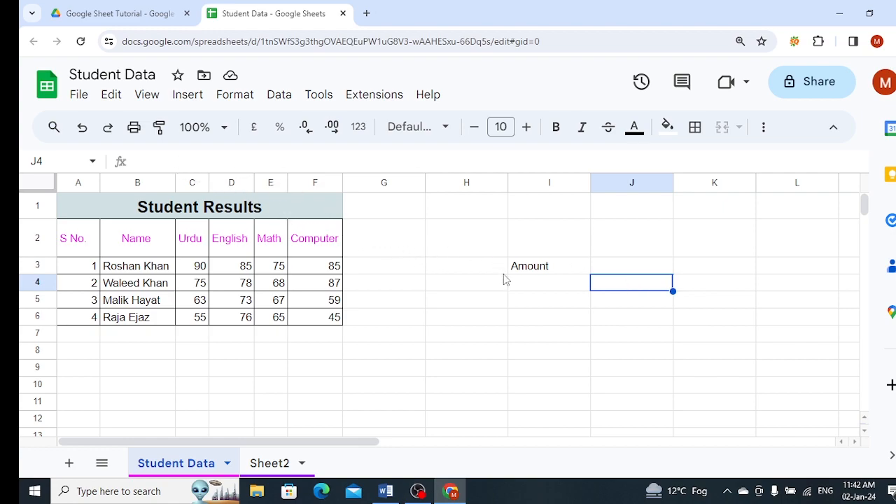
click(467, 301)
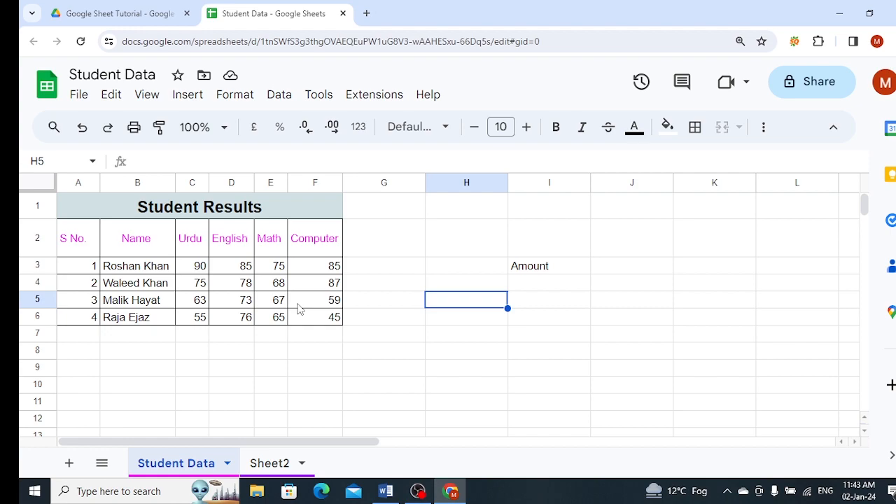
Fill the name cell B4 with magenta and copy its formatting to the empty cell J5 with Paint format
click(143, 287)
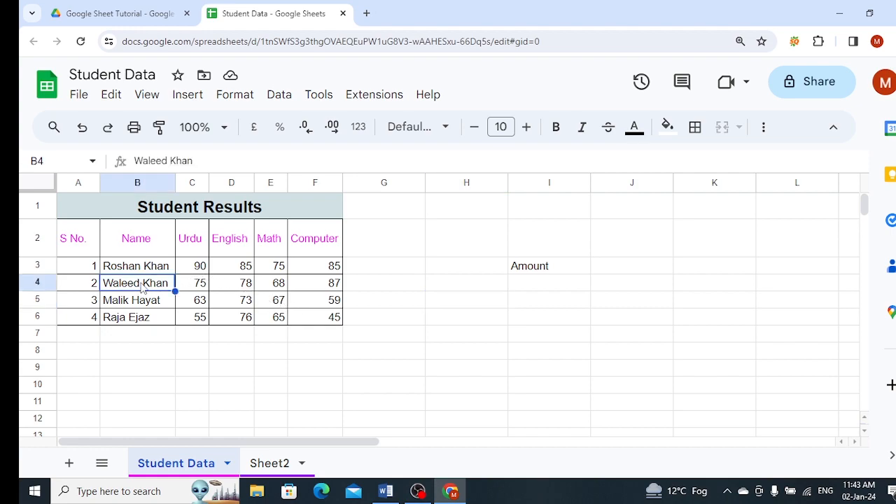
click(668, 127)
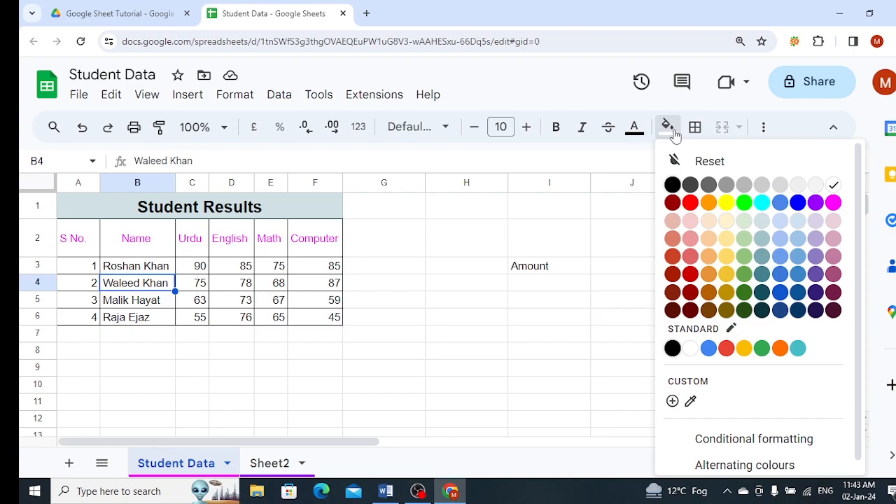
click(832, 204)
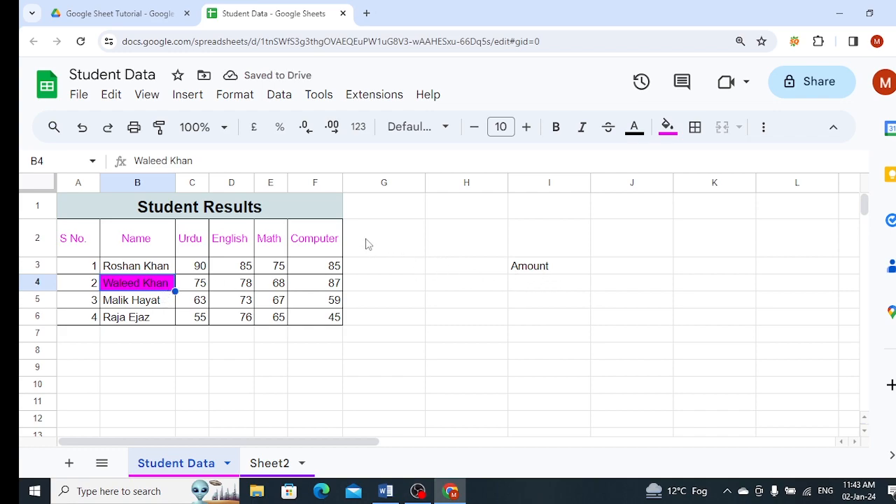
click(161, 138)
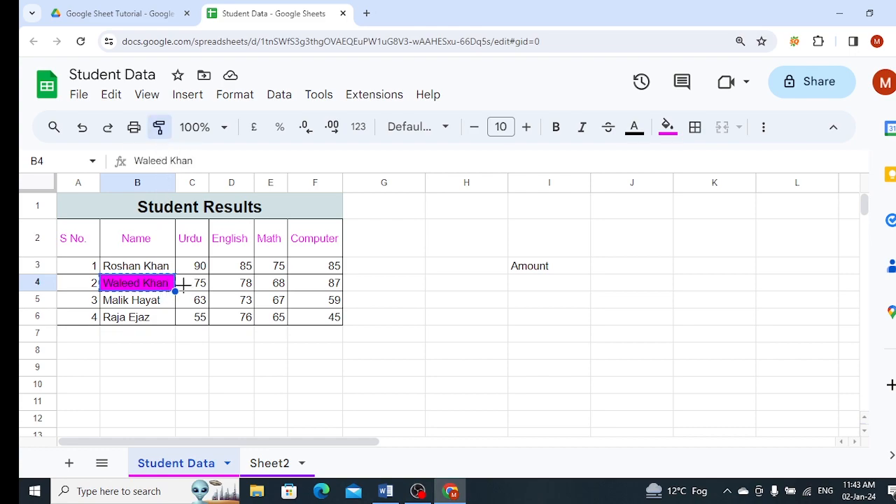
click(649, 301)
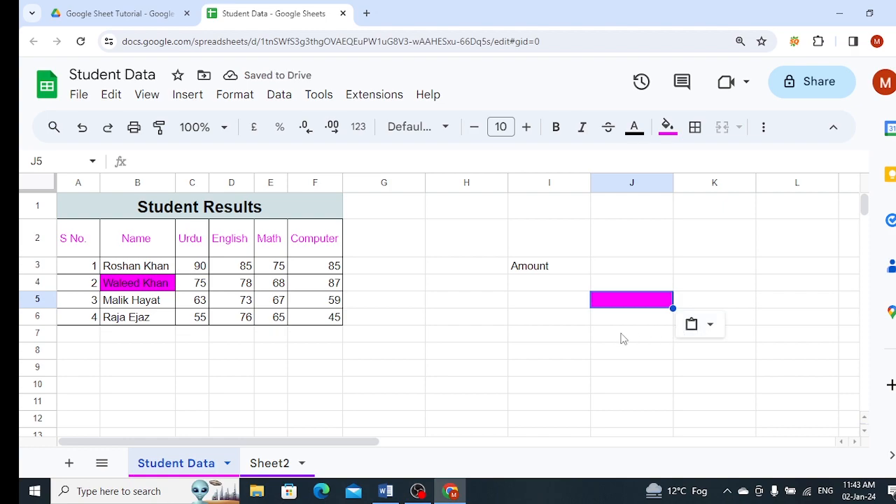
Undo the formatting copied to cell J5 and clear the Amount heading from cell I3
key(ctrl+z)
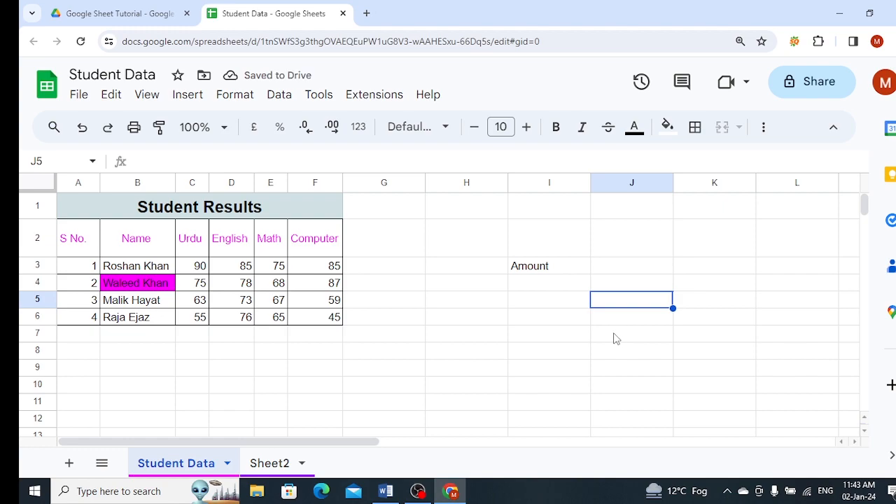
click(540, 269)
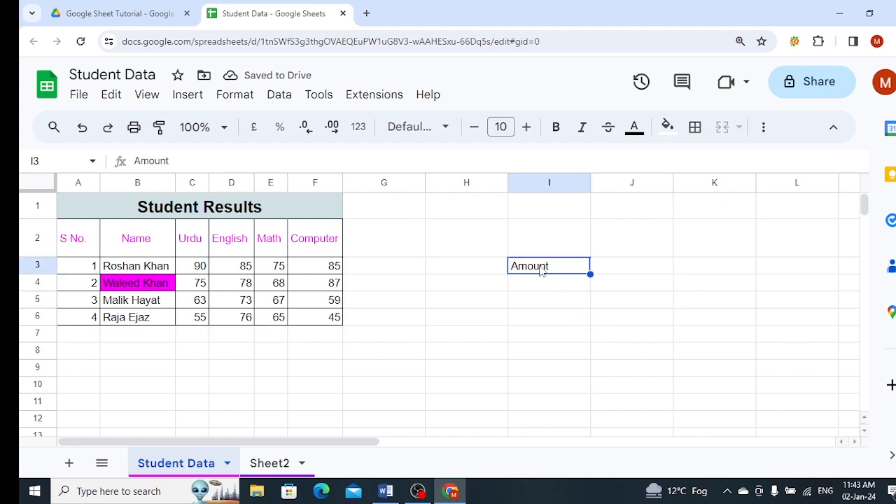
key(Delete)
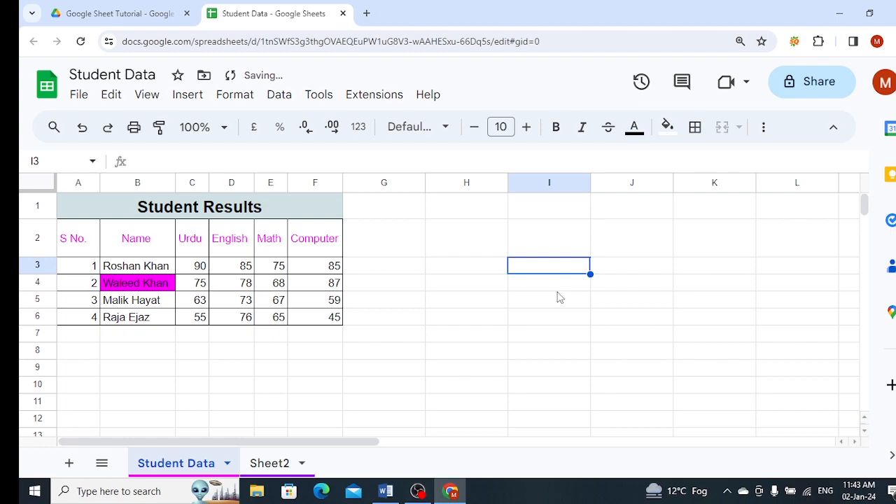
key(Down)
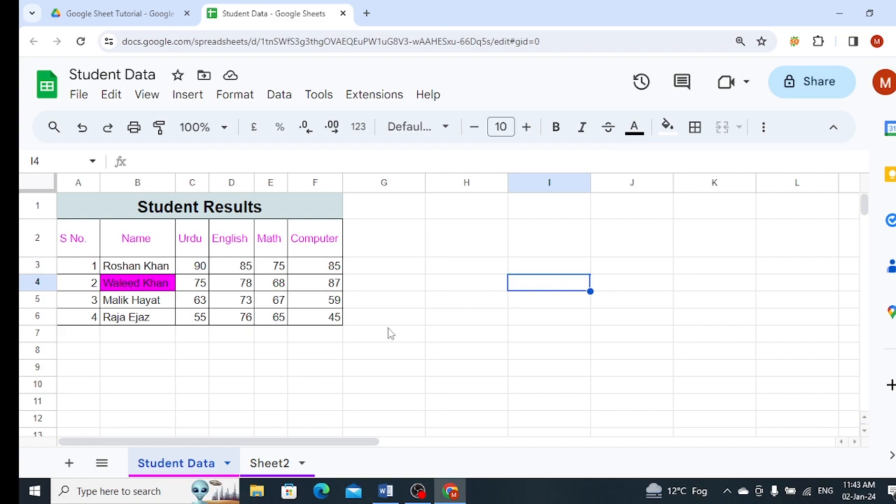
Enter the text youtube in the empty cell H7 beside the results table
click(462, 340)
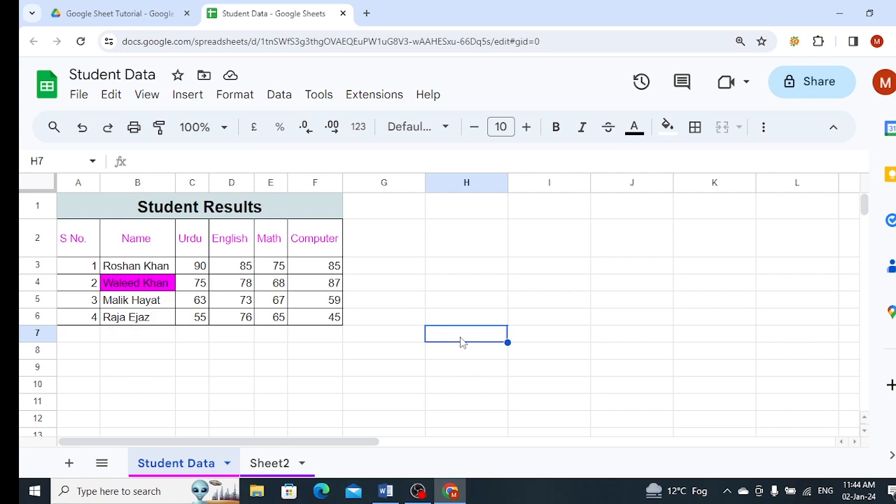
text(youtube)
key(Return)
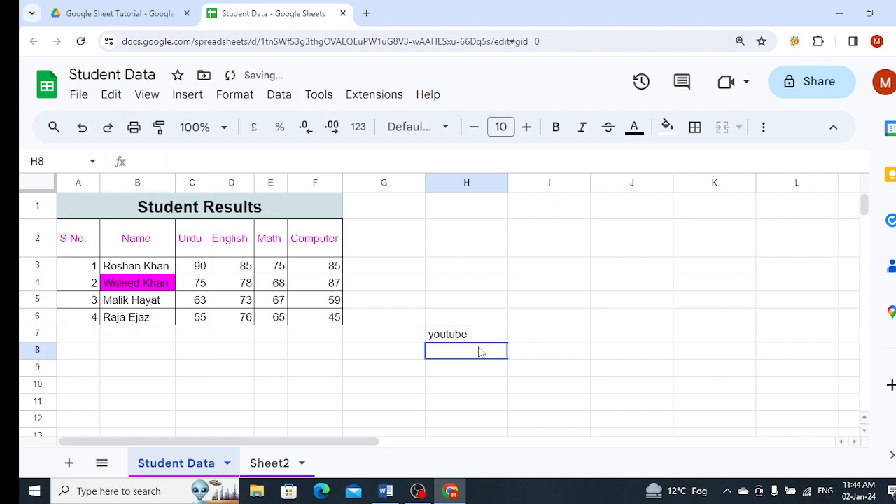
click(478, 338)
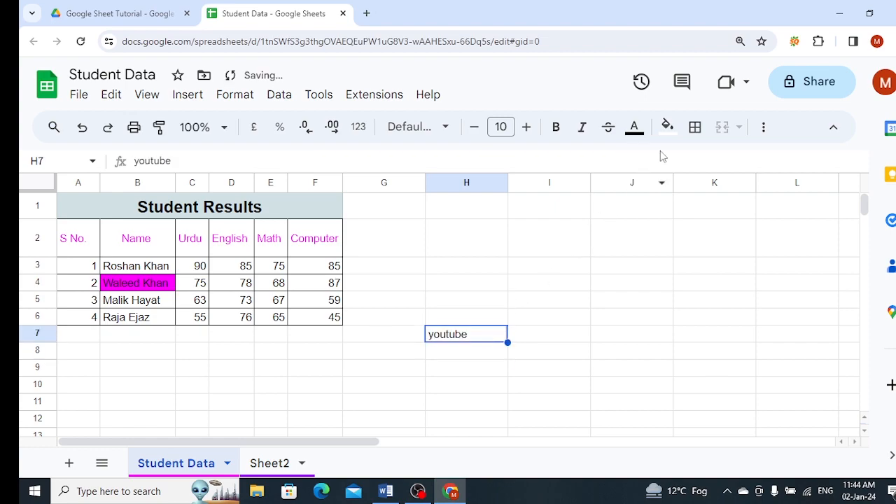
click(762, 128)
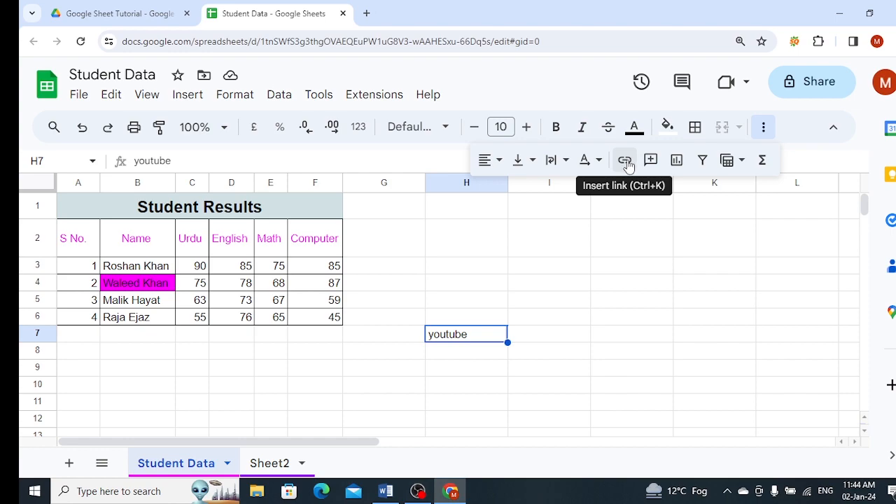
click(625, 161)
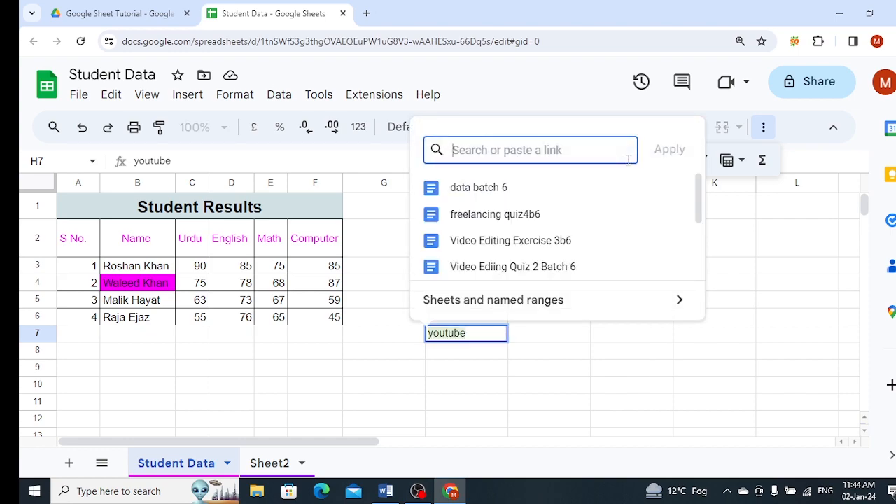
text(www)
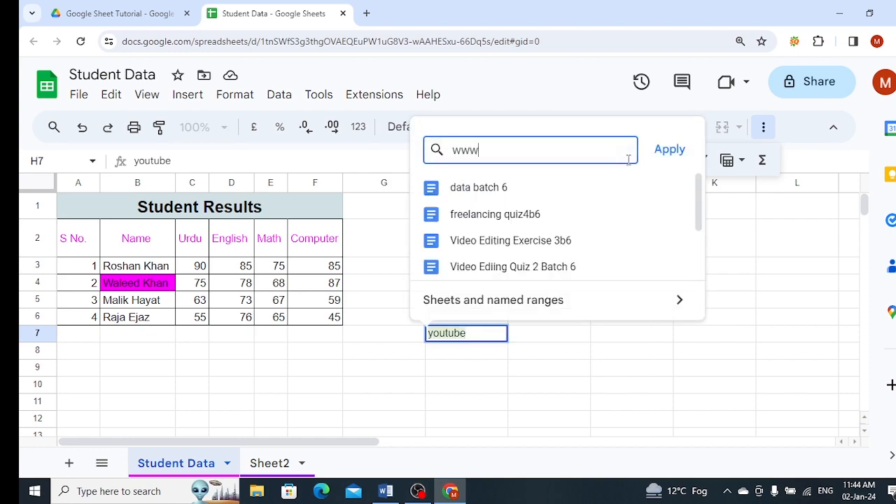
text(.youtube.com)
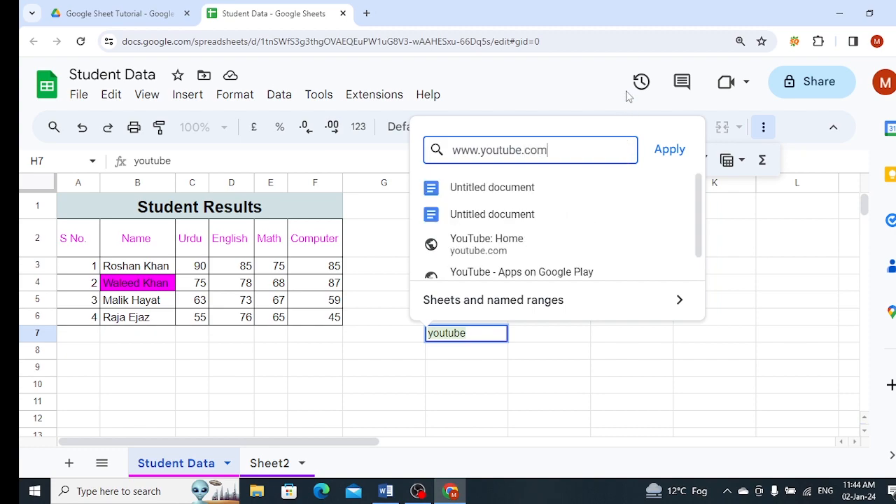
click(662, 162)
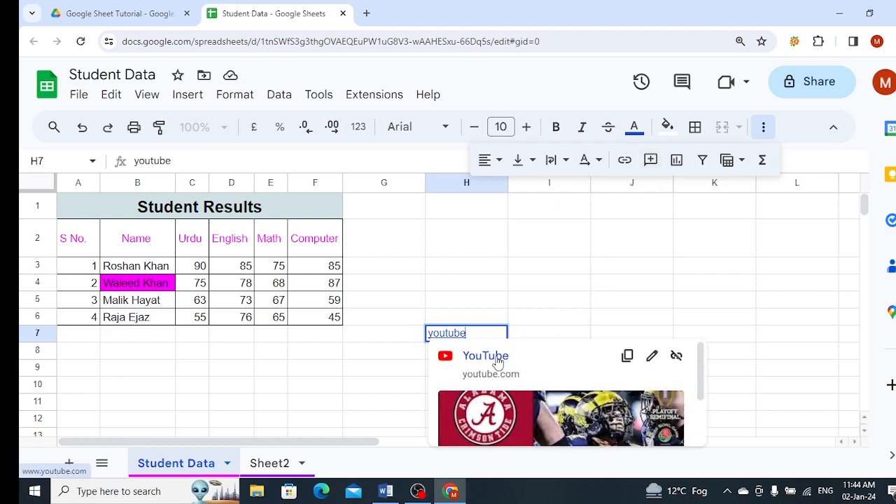
Test the YouTube link in cell H7 by opening it, and close the opened page to return to the sheet
click(498, 362)
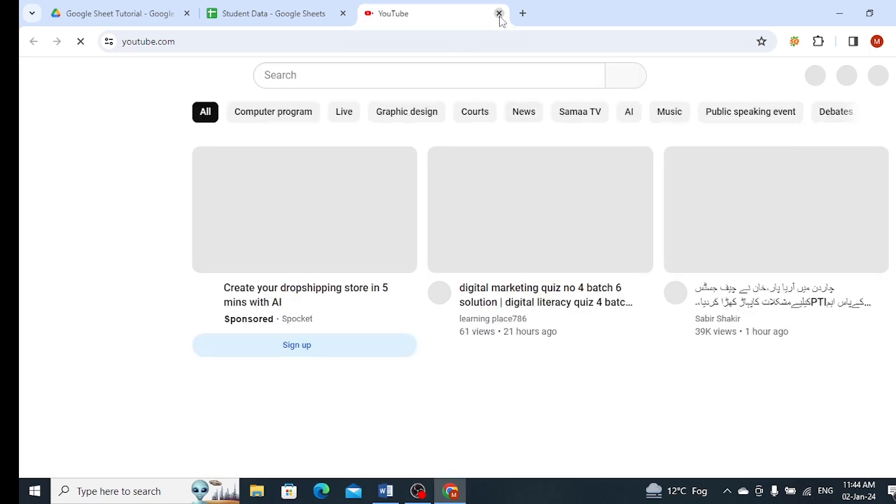
click(499, 14)
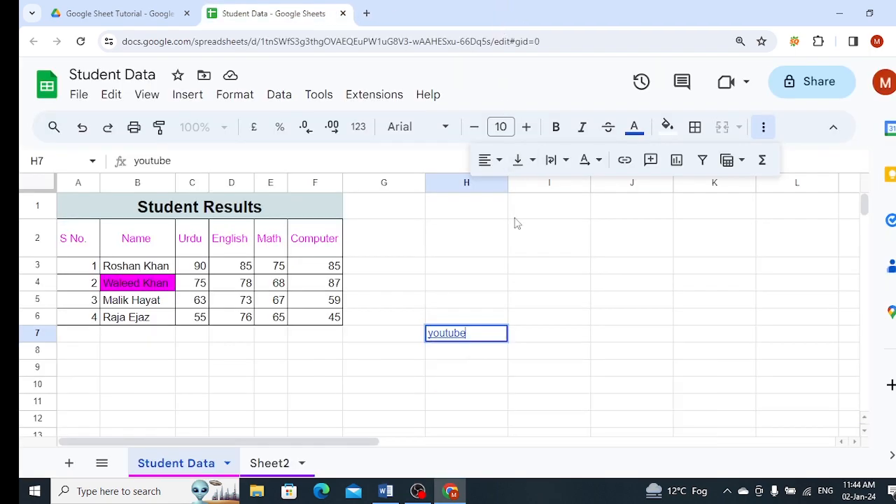
click(482, 369)
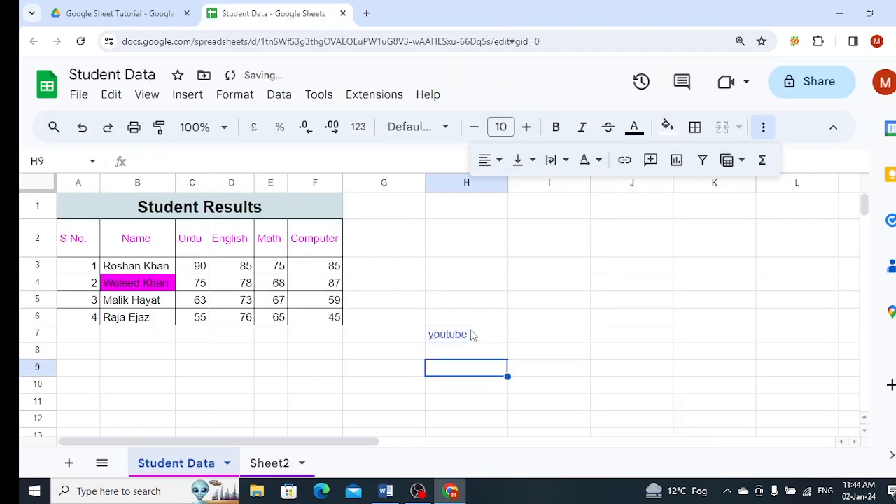
Copy the link address from cell H7, paste it into cell K7, and clear K7 again
click(471, 334)
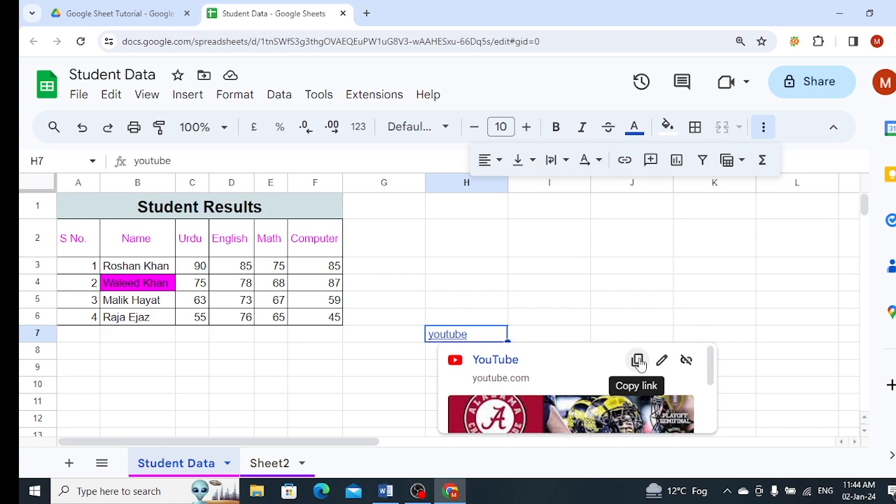
click(638, 362)
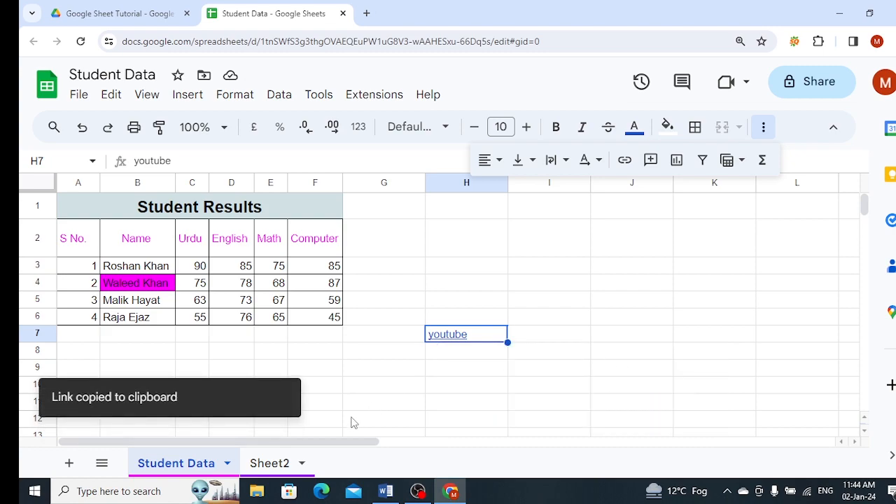
click(694, 342)
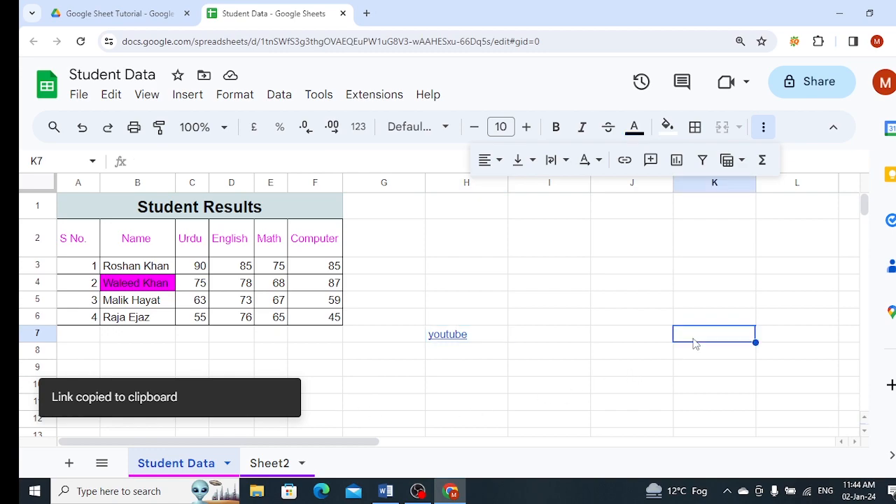
right_click(694, 344)
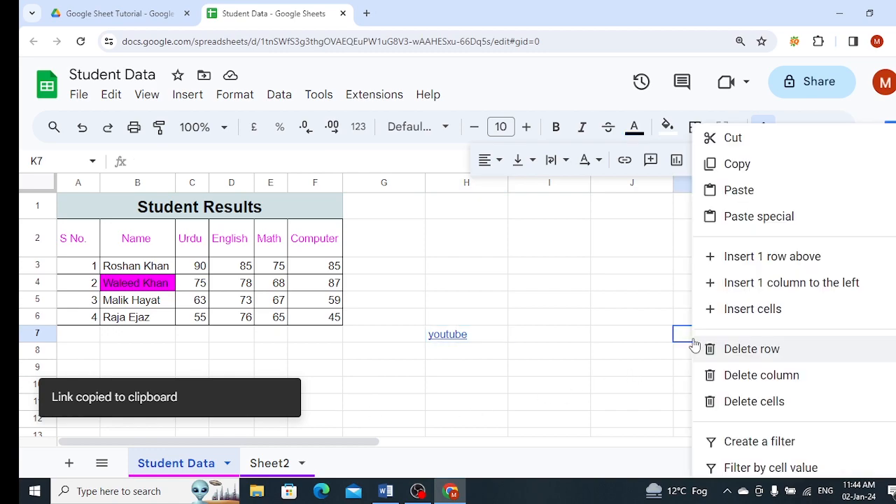
click(740, 192)
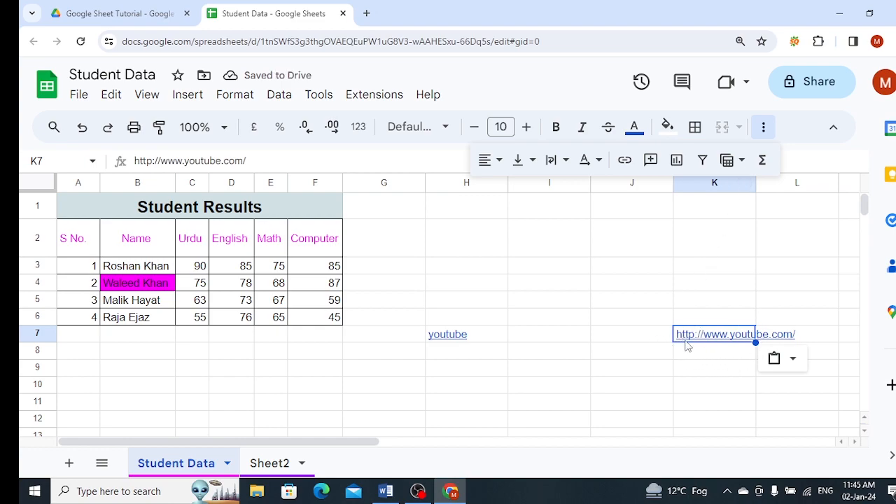
key(Delete)
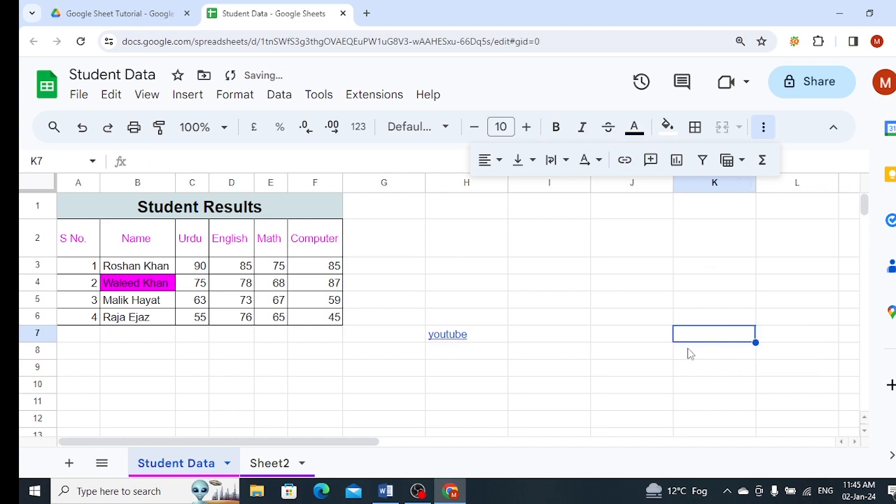
Remove the link from the youtube text in cell H7 and delete the text
click(459, 335)
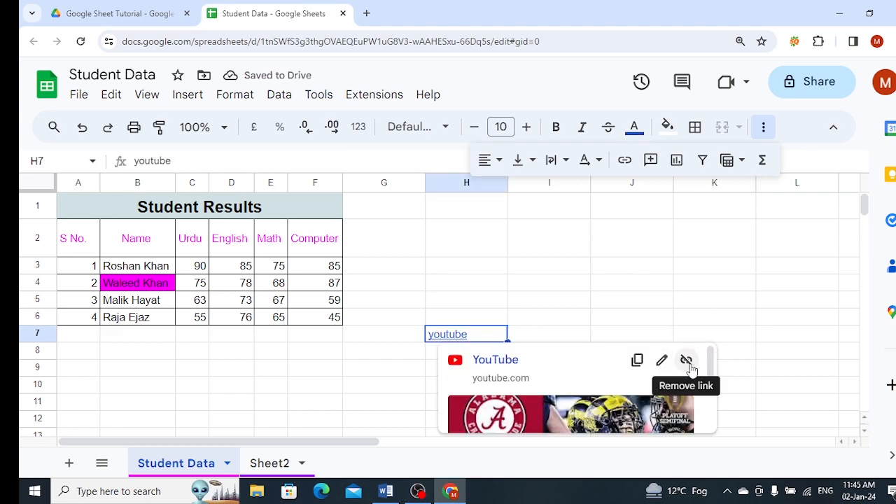
click(686, 361)
click(571, 370)
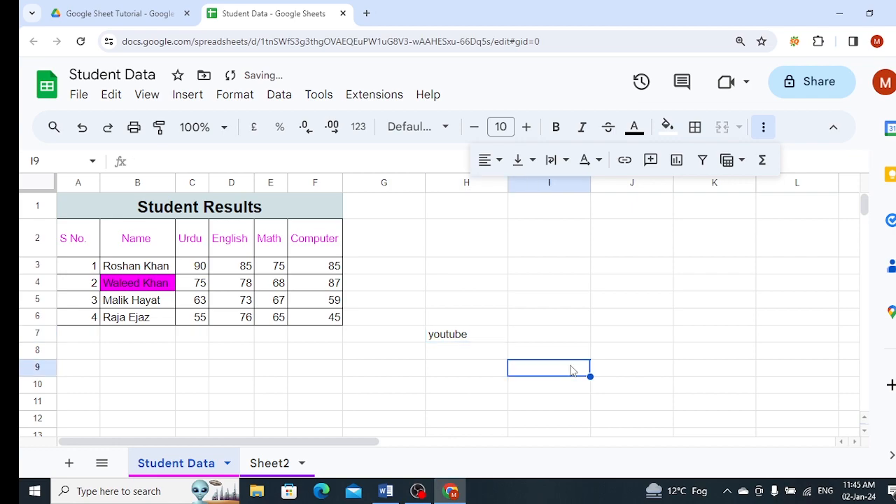
click(463, 339)
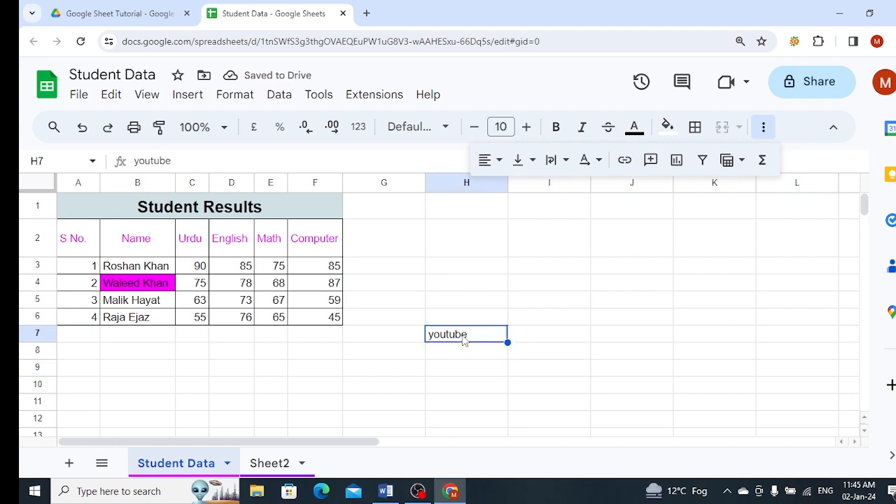
key(Delete)
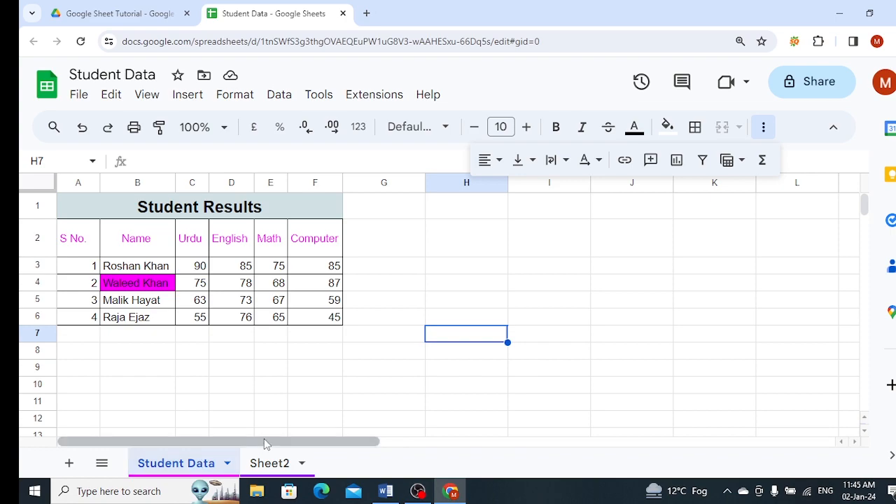
Look at Sheet2, return to the Student Data sheet and enter the text Click in cell F11
click(284, 464)
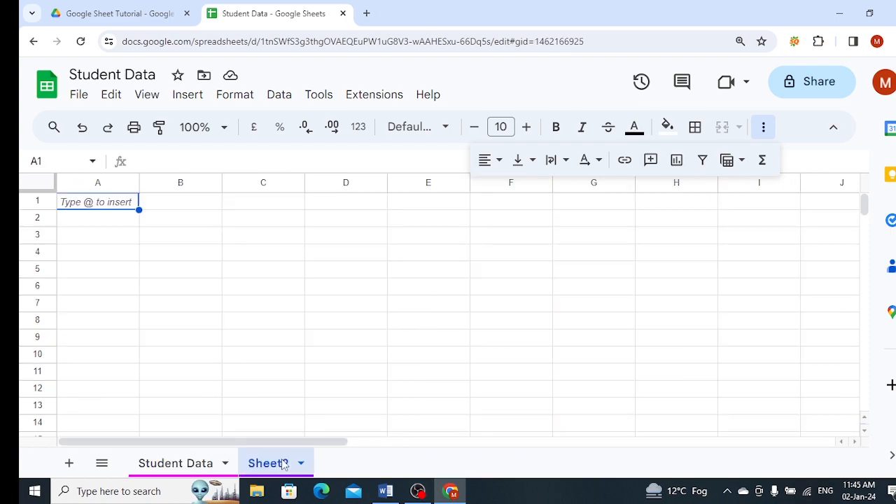
click(206, 468)
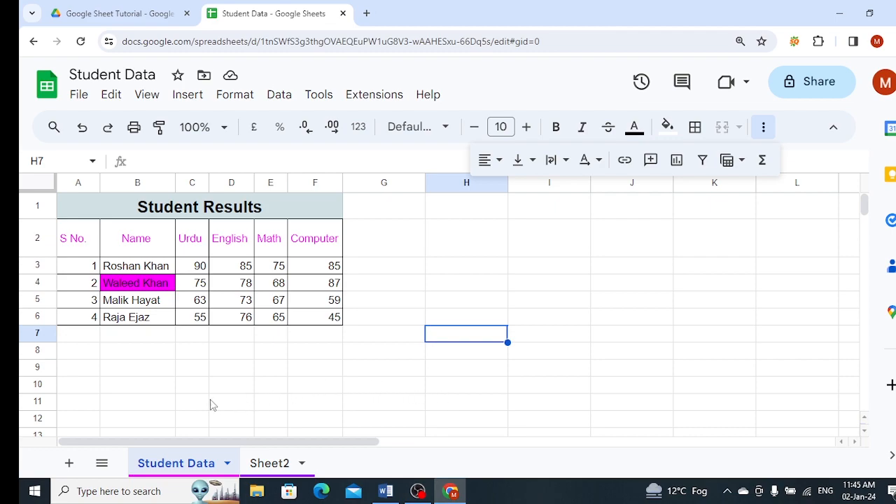
click(328, 410)
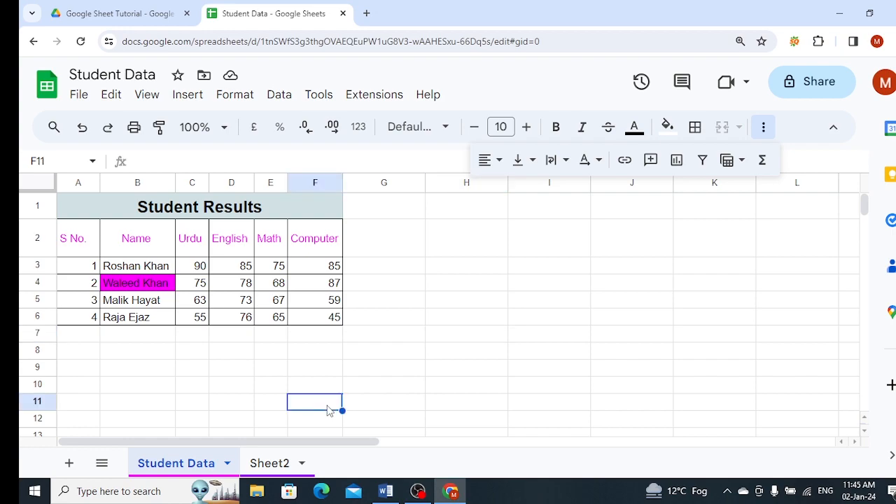
text(Click)
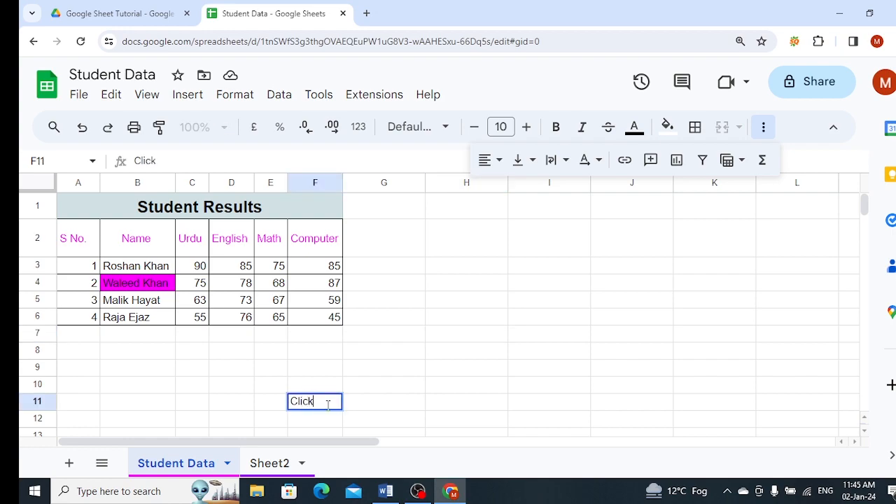
click(441, 405)
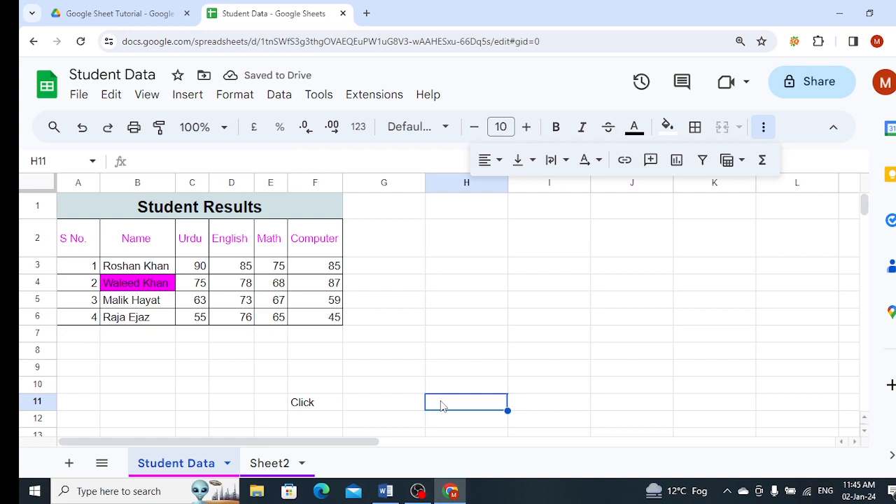
Link the Click text in cell F11 to Sheet2 and follow the link to that sheet
click(328, 403)
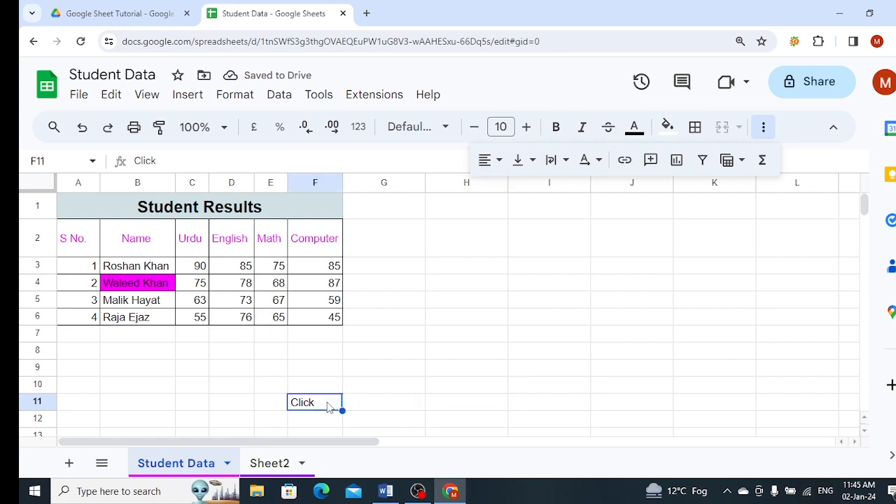
click(624, 160)
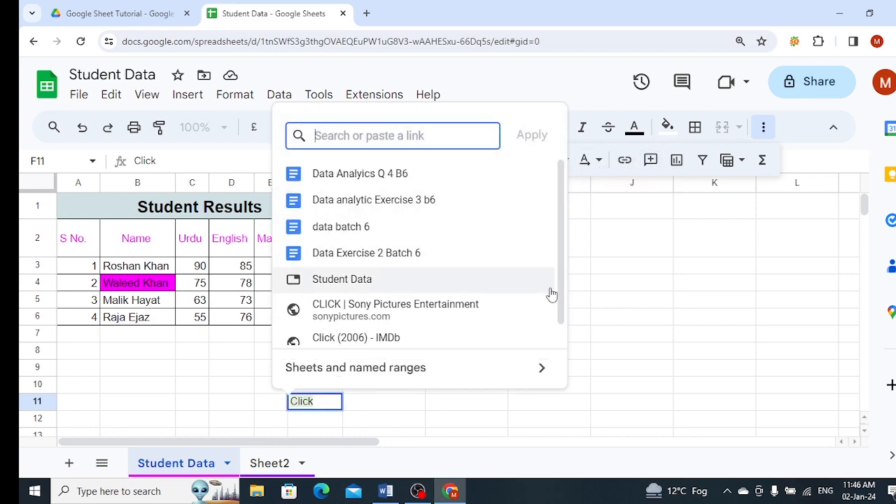
click(394, 376)
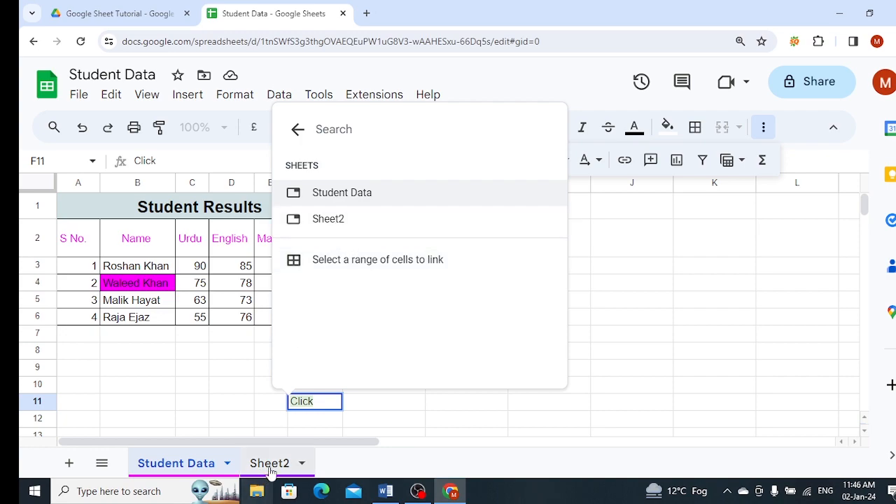
click(337, 231)
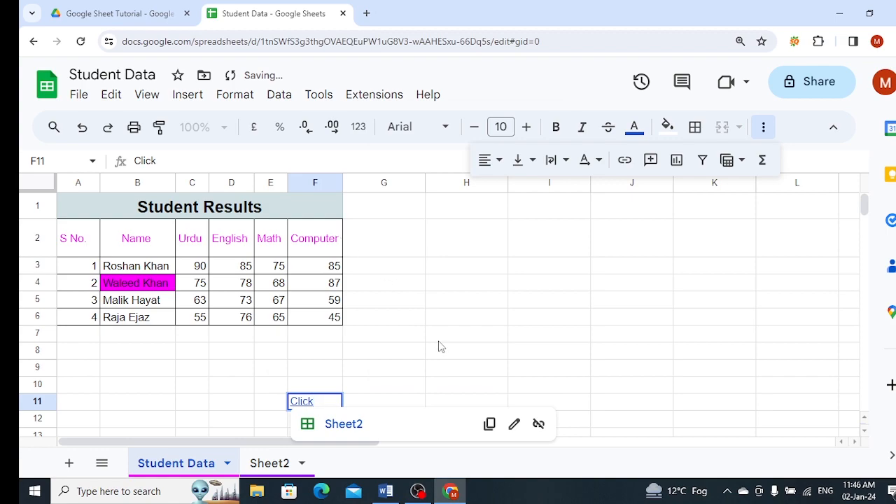
click(350, 424)
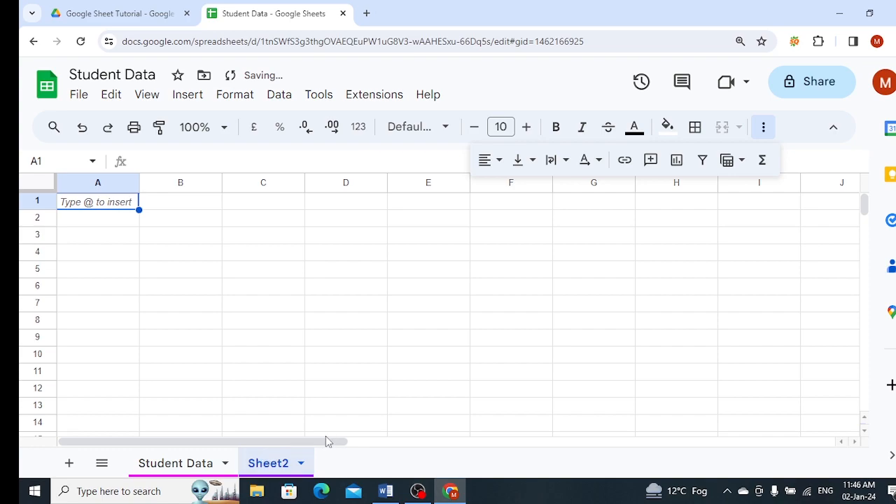
Return to the Student Data sheet and remove the Sheet2 link from the Click text in cell F11
click(199, 465)
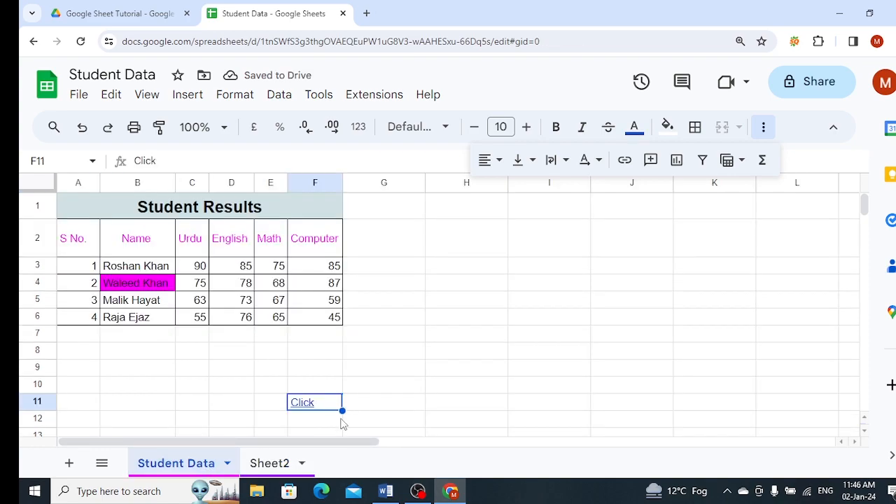
click(338, 421)
click(331, 406)
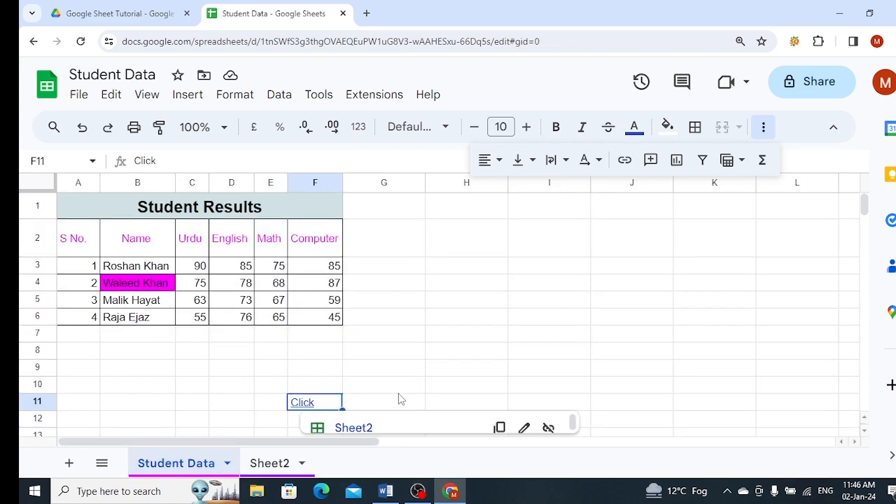
click(549, 429)
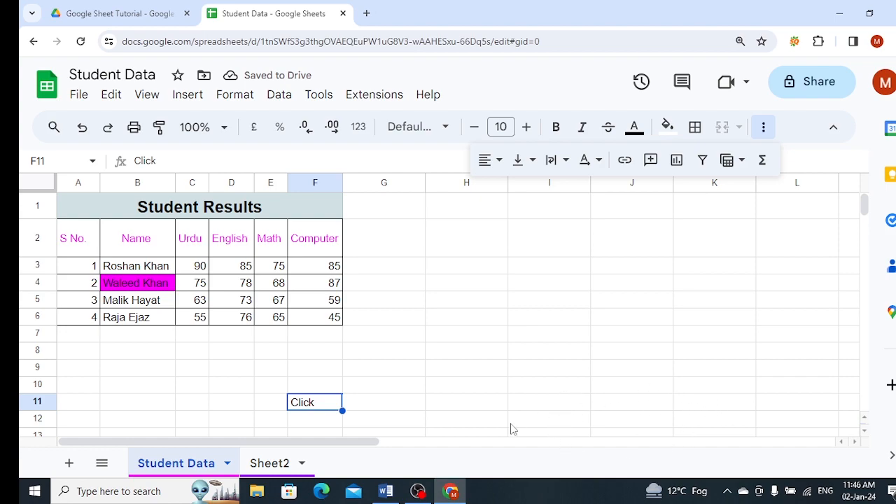
click(421, 423)
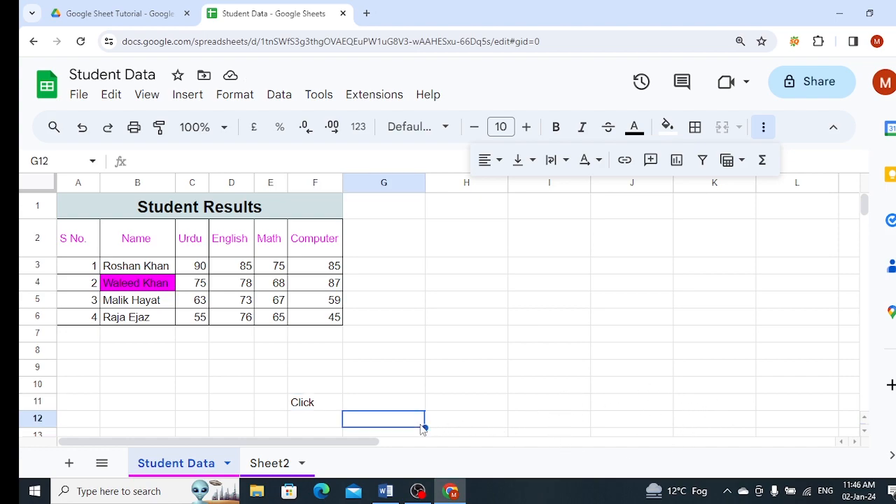
Link the Click text in cell F11 to the cell range L2:L6 of the Student Data sheet
click(316, 405)
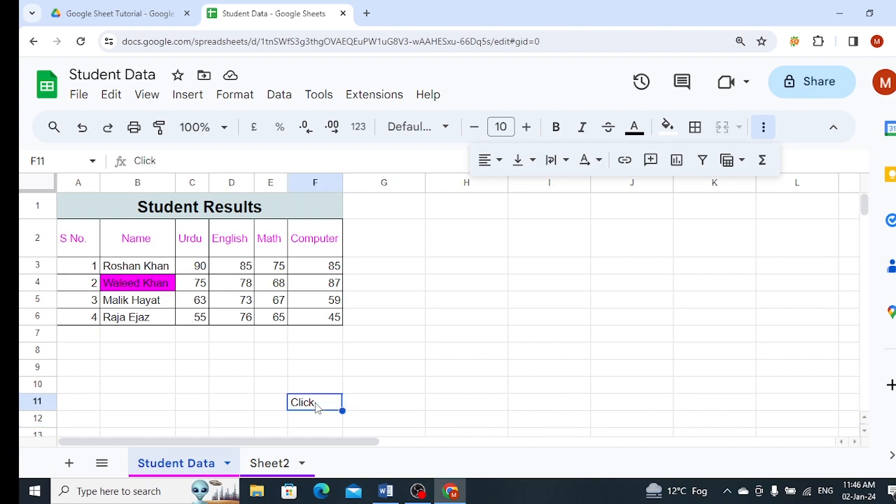
click(627, 165)
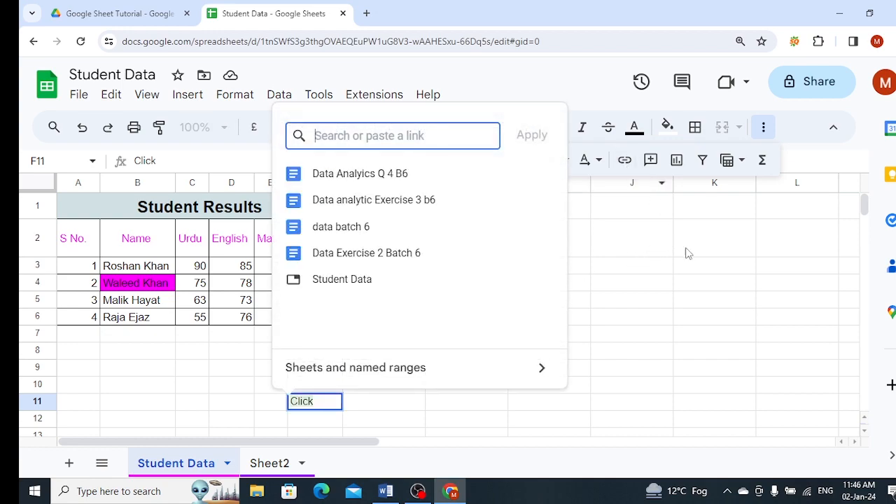
click(454, 378)
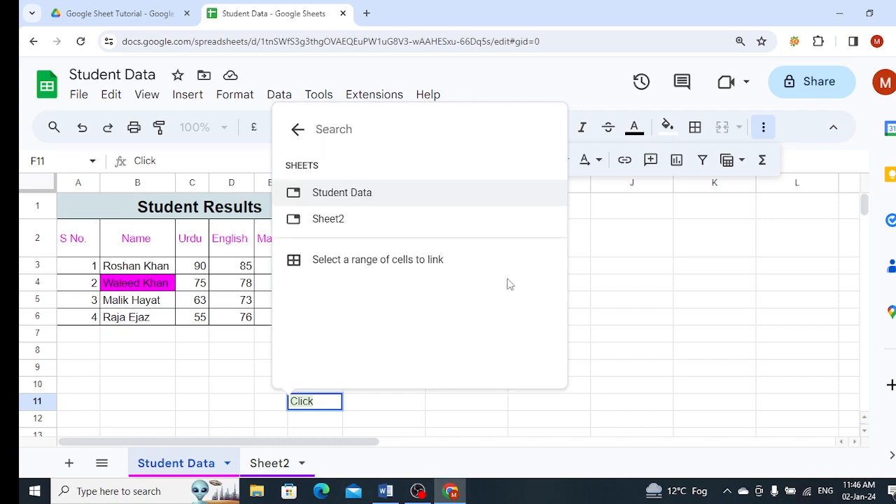
click(433, 269)
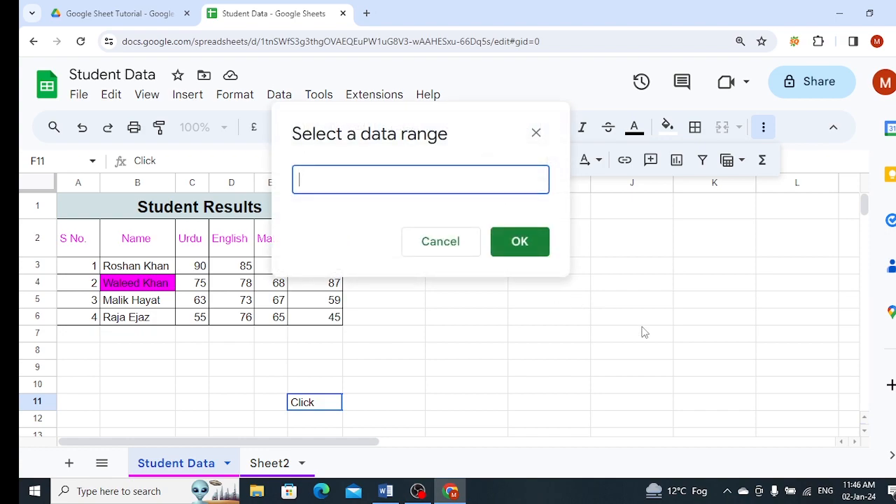
click(788, 243)
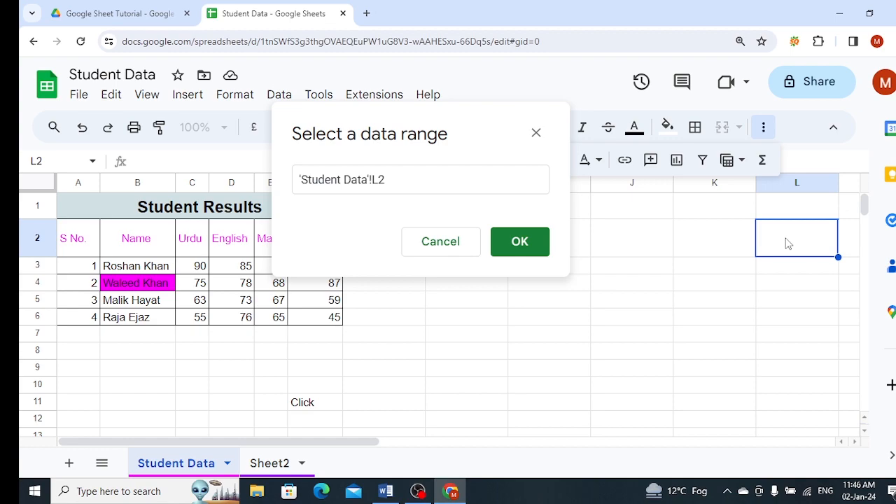
key(shift+Down)
key(shift+Down)
key(shift+Down)
key(shift+Down)
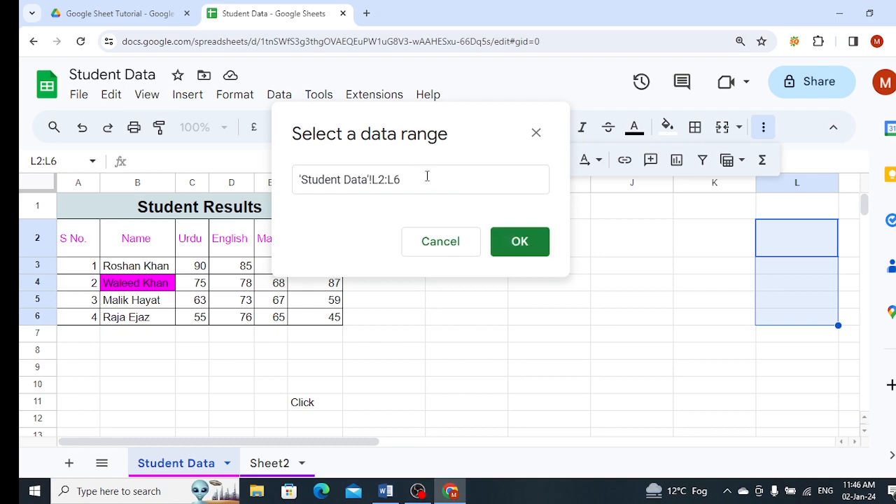
click(529, 242)
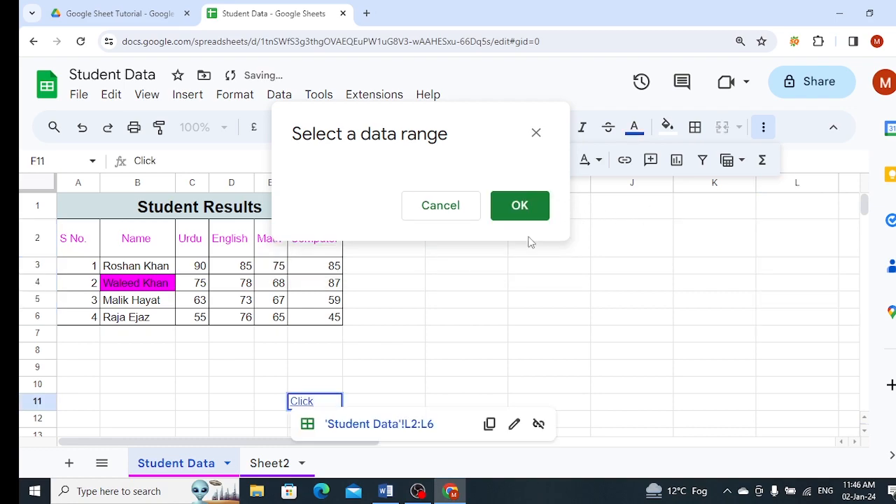
Follow the link in cell F11 to the range L2:L6, then reopen cell F11 and follow it again
click(402, 429)
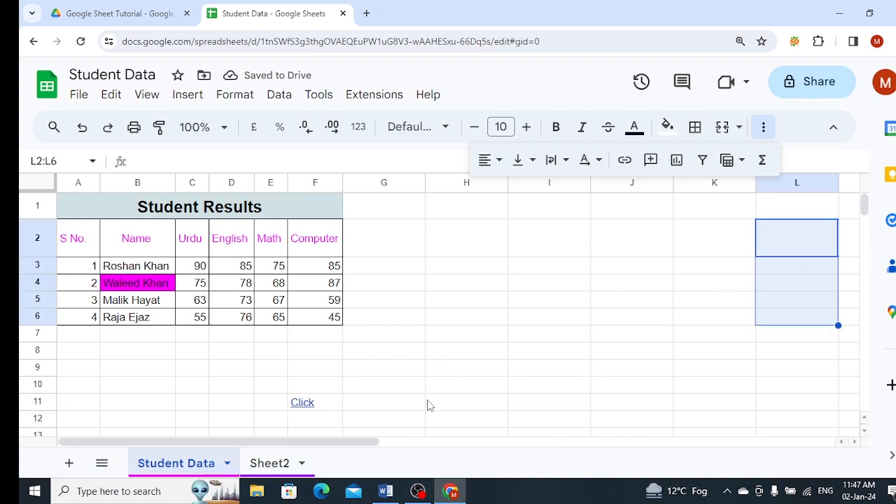
click(409, 411)
click(303, 403)
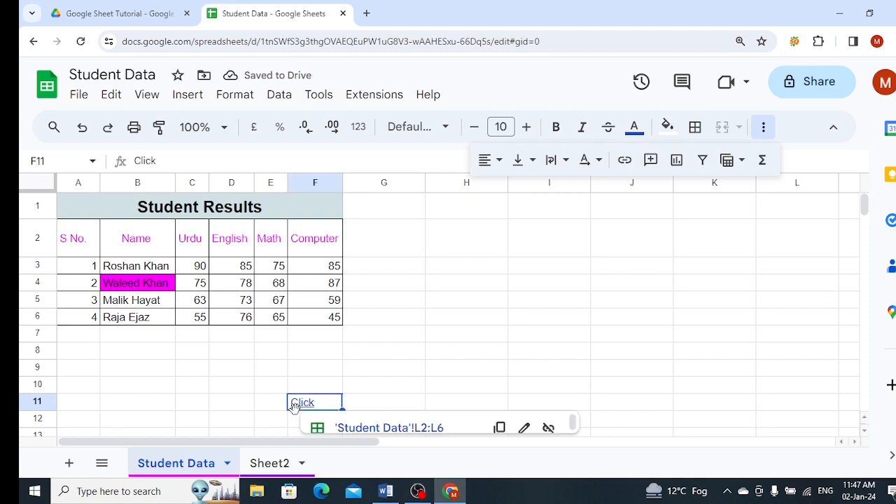
click(425, 428)
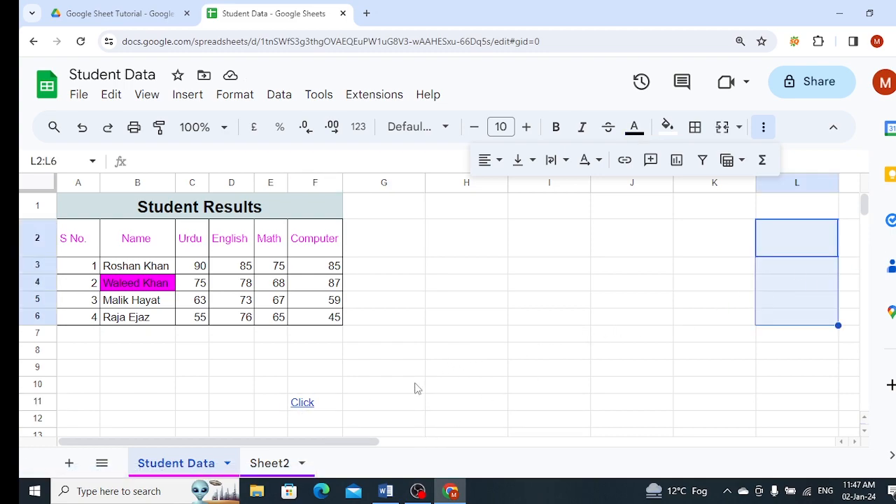
Delete the linked Click text from cell F11
mouse_move(311, 411)
click(514, 360)
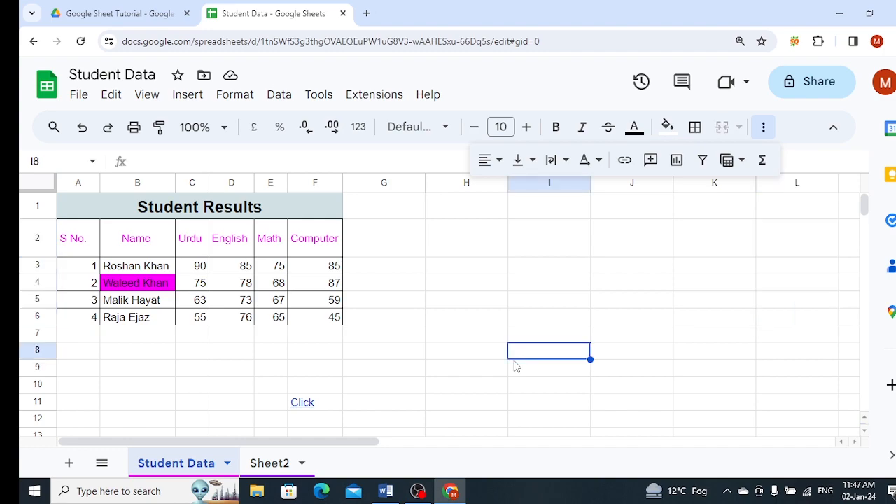
click(293, 408)
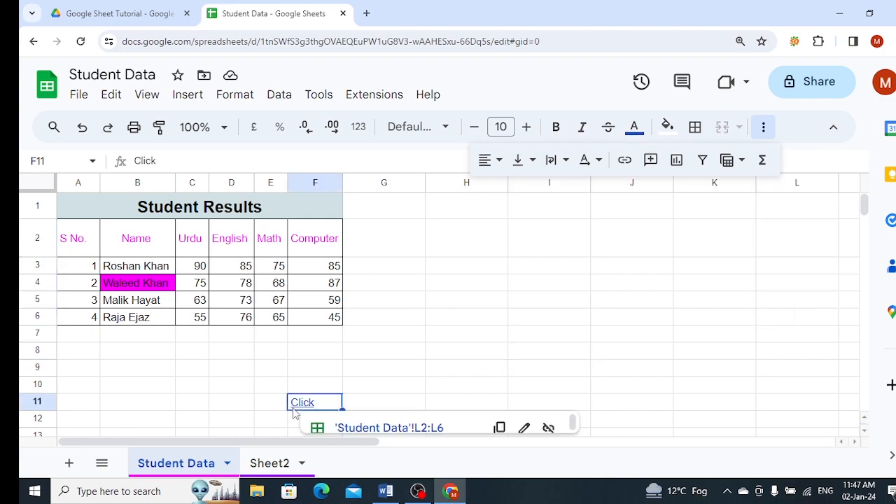
key(Delete)
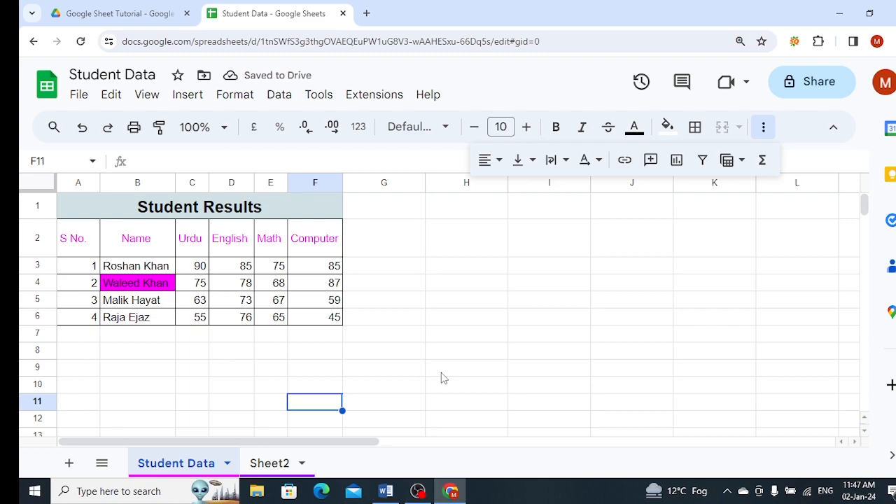
Enter the text Subject in cell J4
click(640, 285)
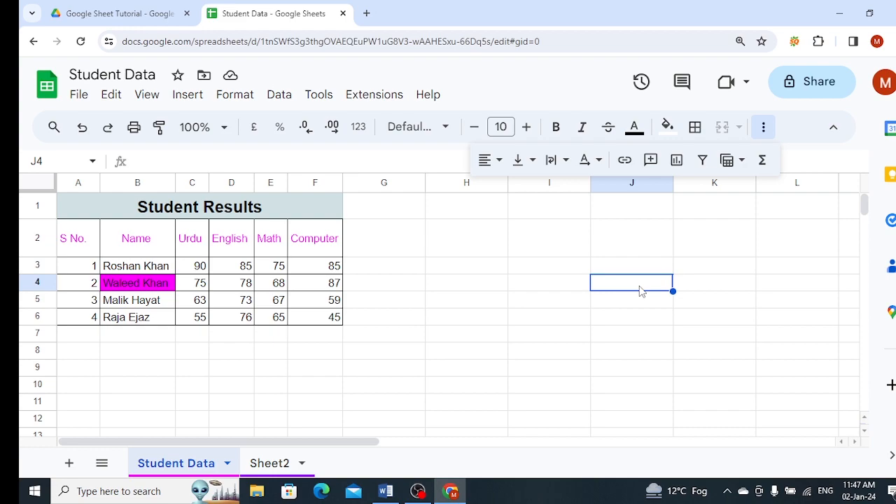
text(Subject)
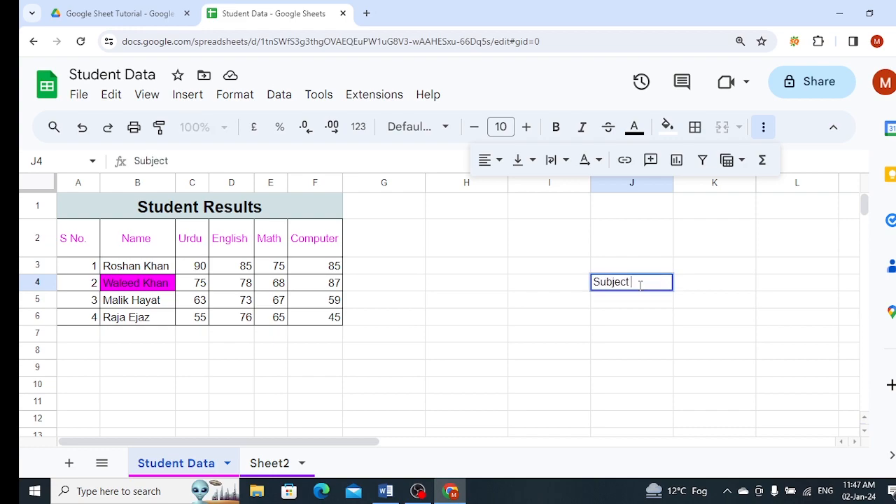
click(623, 304)
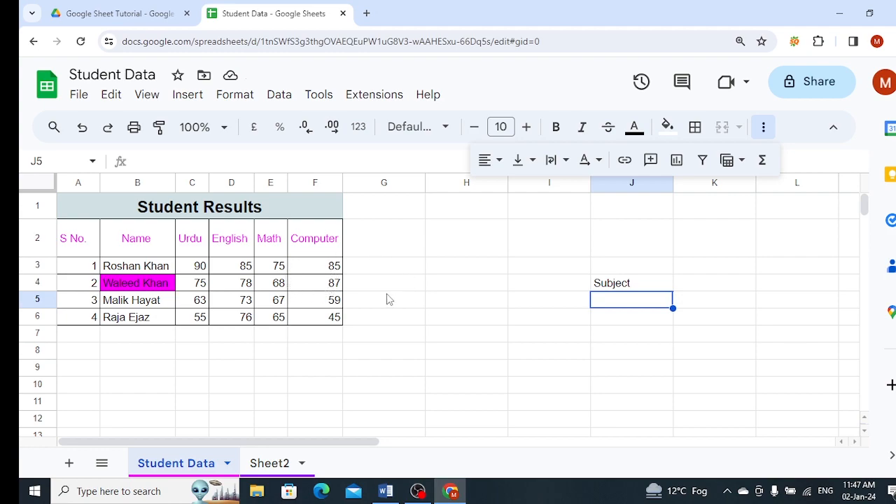
Add the comment "Please mention percentage" to the Subject cell J4
click(621, 287)
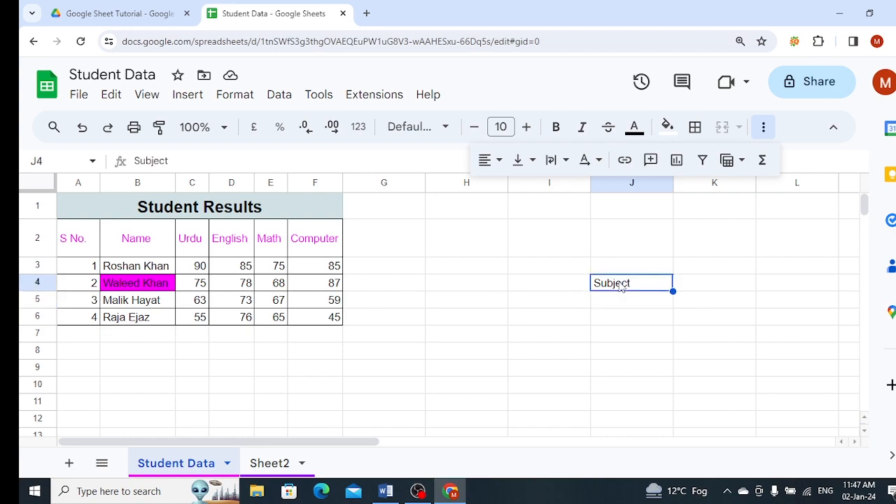
click(650, 161)
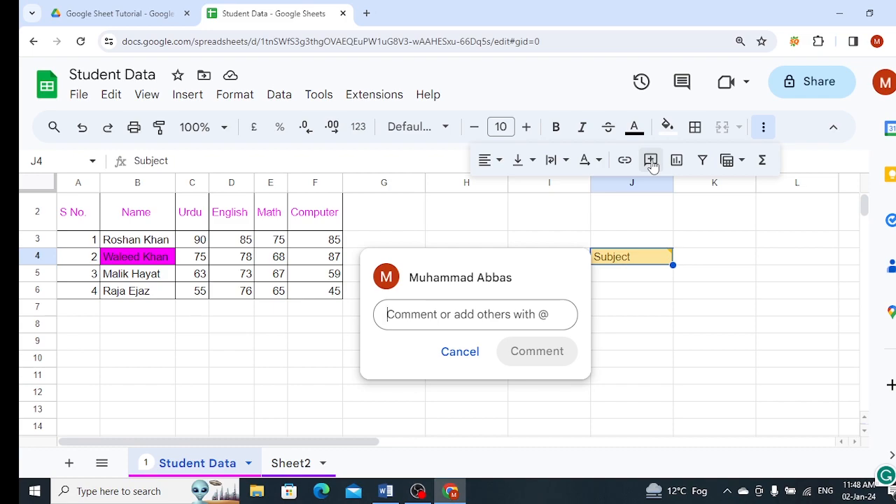
text(Ple)
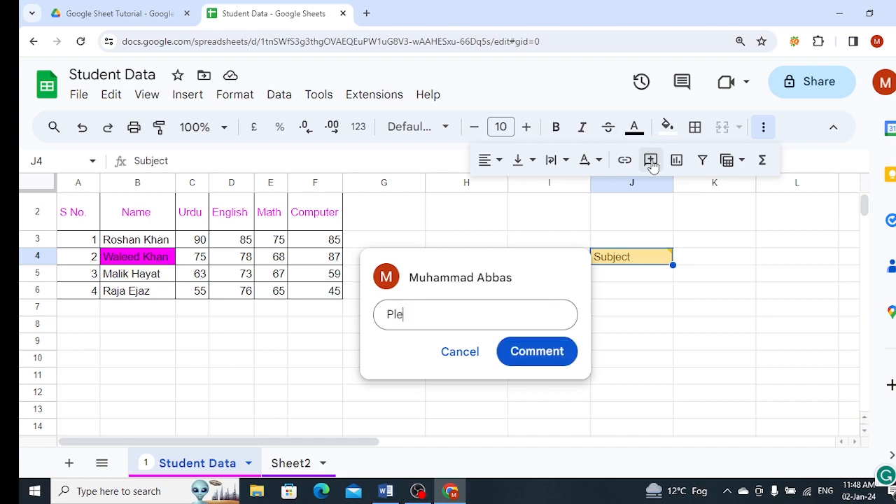
text(ase mention pe)
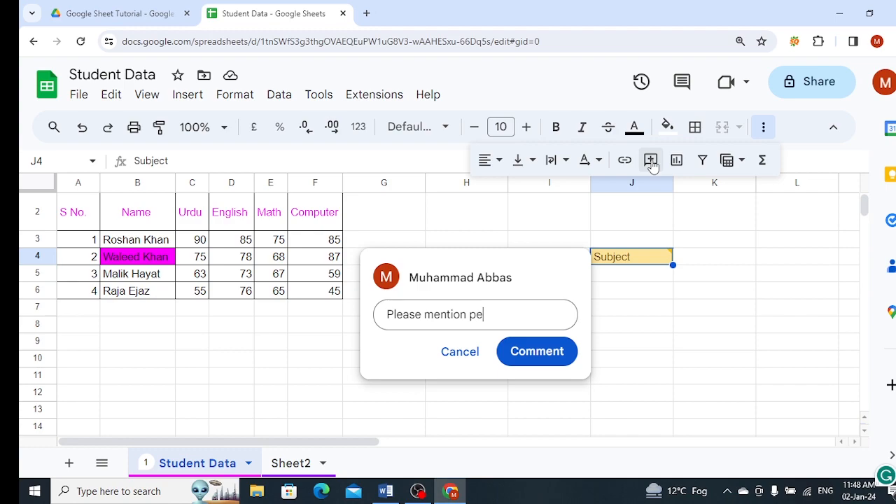
text(rcentage)
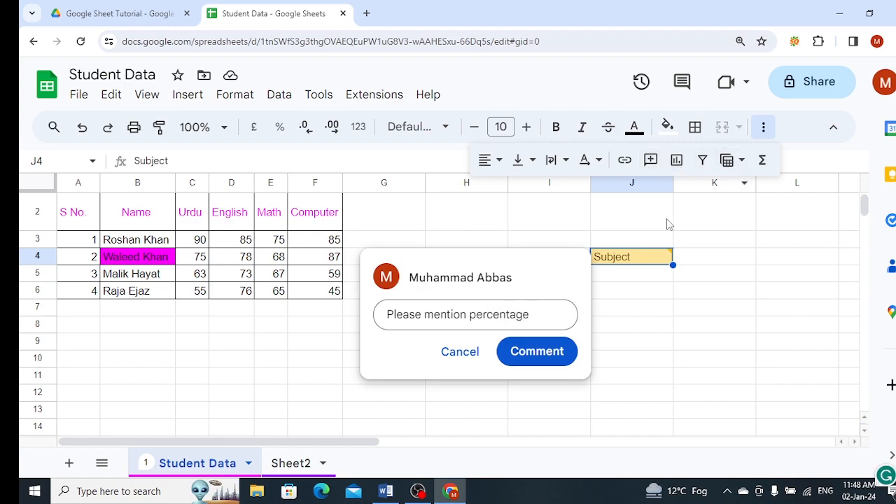
click(537, 351)
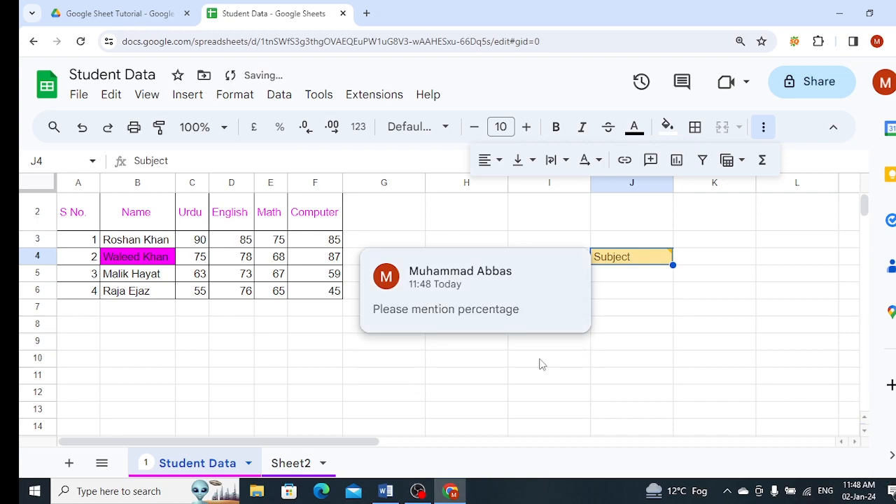
Leave cell J4 and review the comment attached to it
click(661, 364)
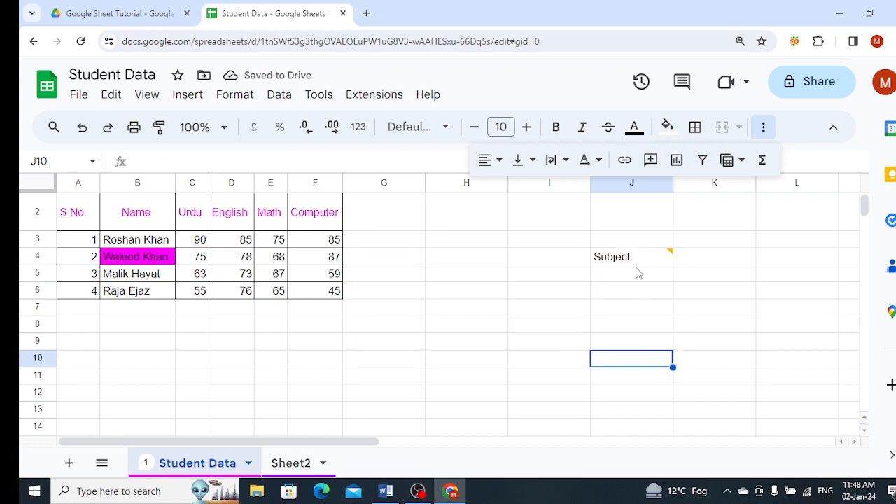
mouse_move(648, 265)
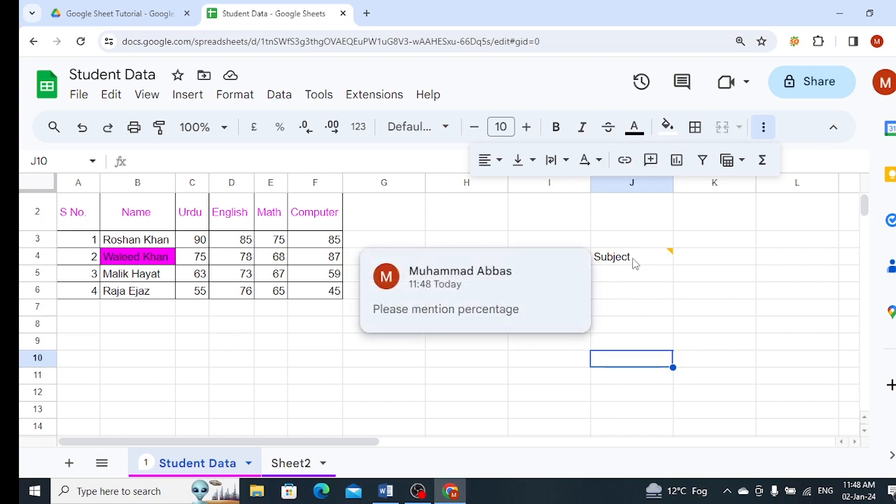
click(488, 287)
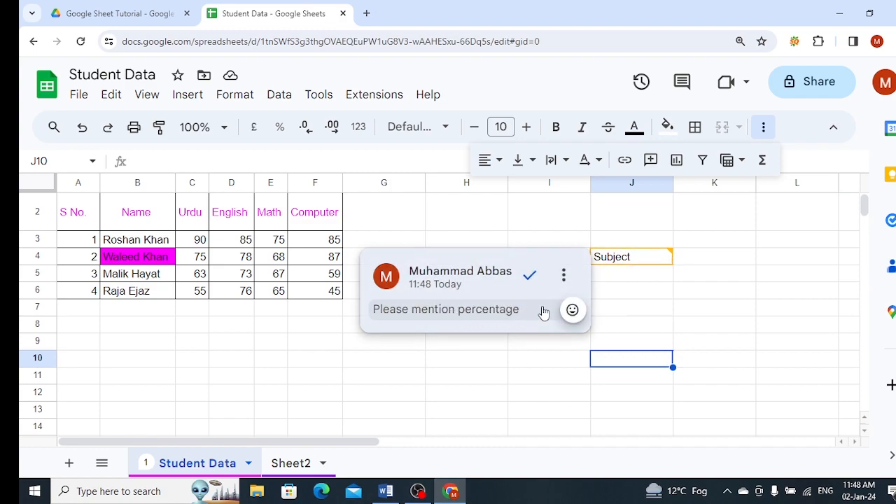
Delete the comment thread on cell J4 and clear the Subject text from the cell
click(649, 262)
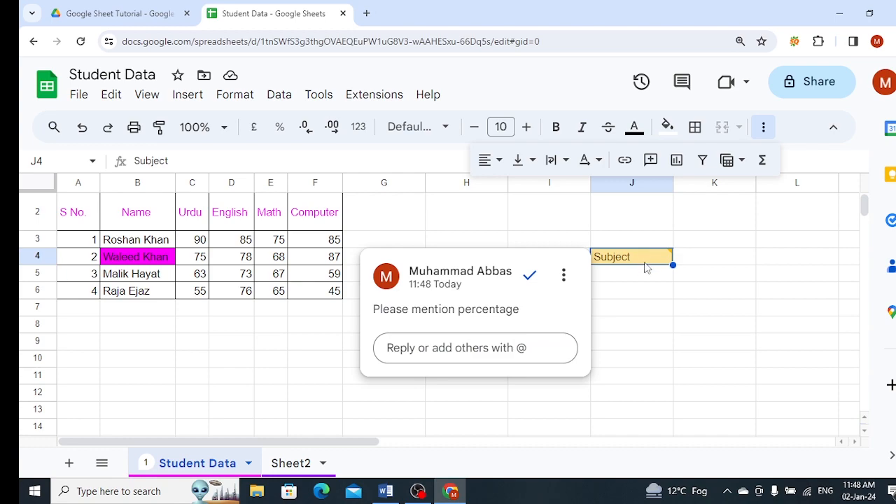
click(564, 276)
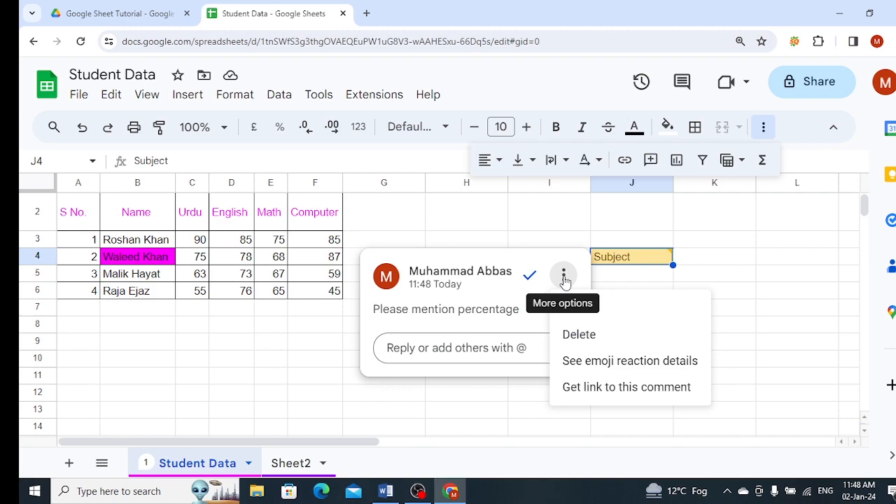
click(579, 336)
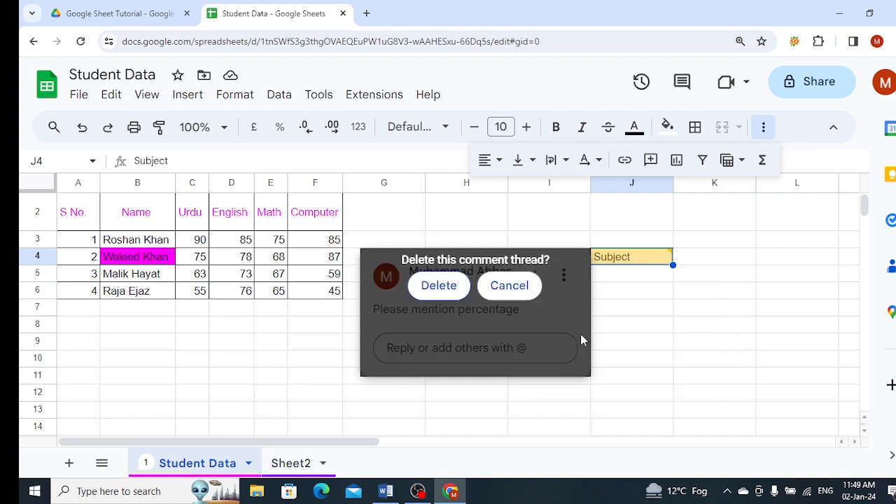
click(423, 285)
click(669, 294)
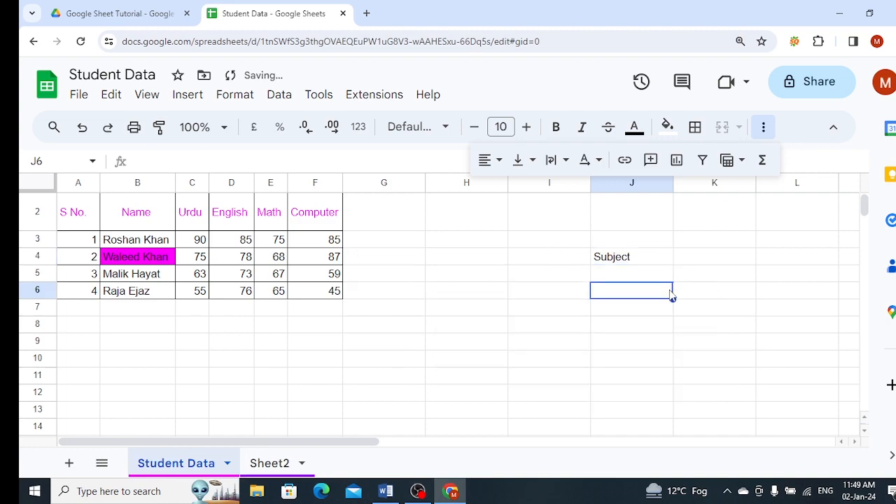
click(645, 262)
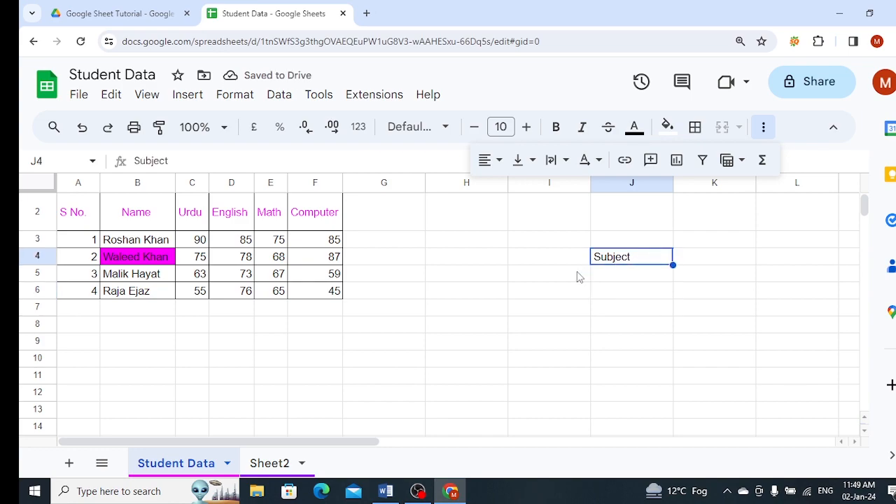
key(Delete)
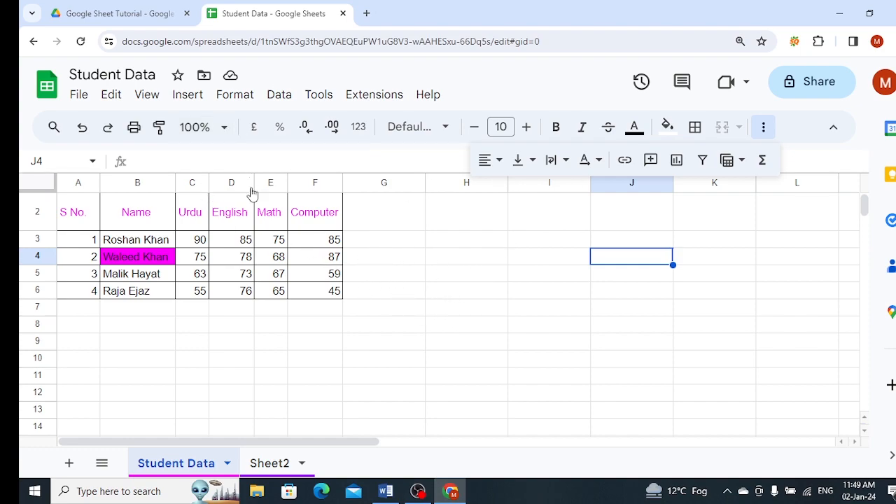
Try the sheet zoom at 125% and 200%, and return it to 100%
click(224, 133)
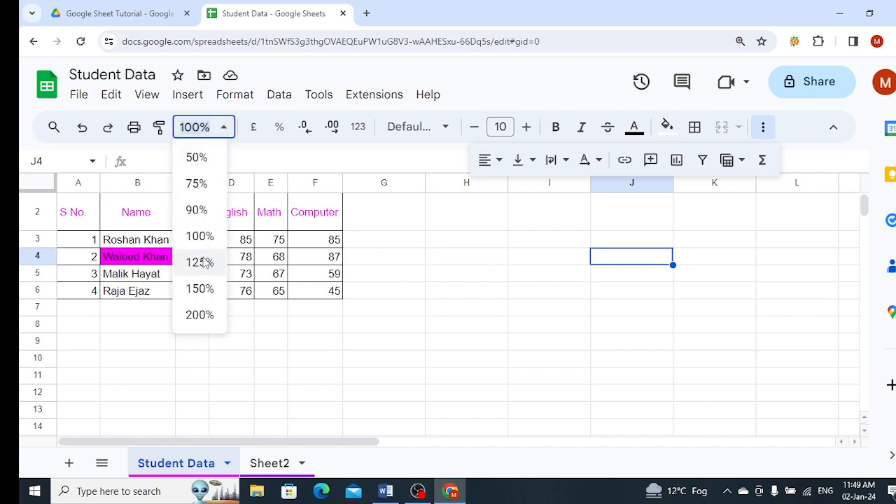
click(203, 262)
click(224, 127)
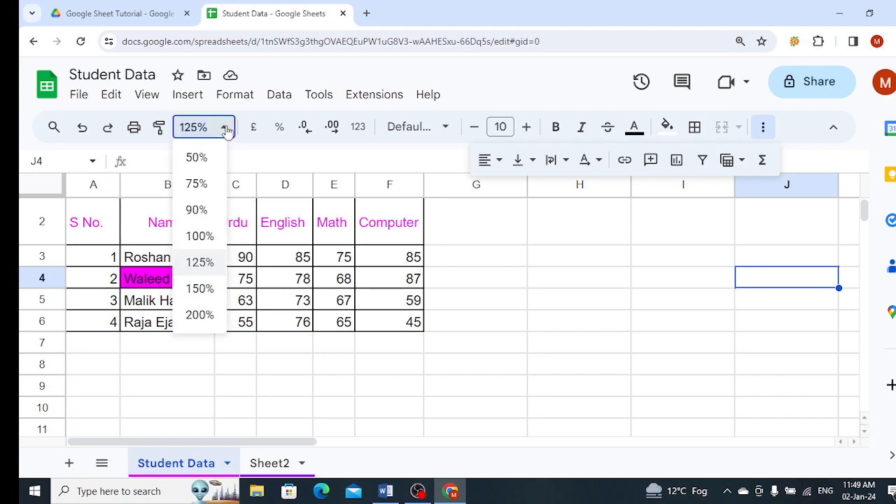
click(207, 315)
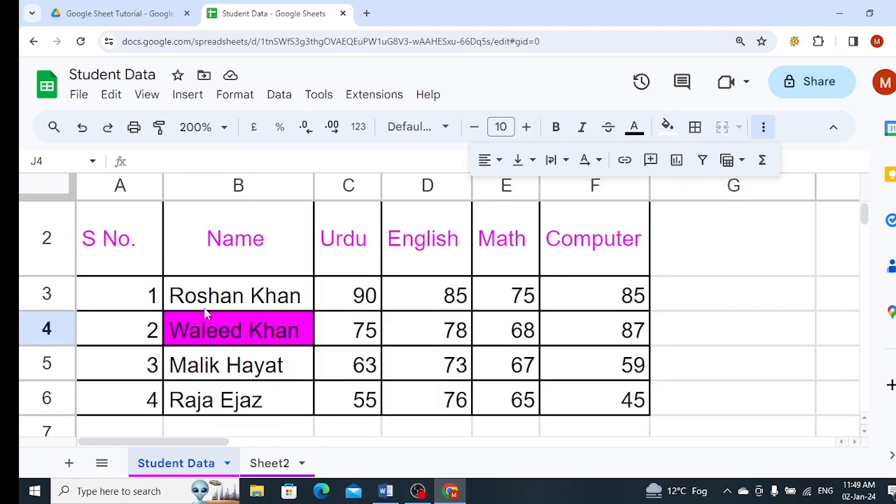
click(225, 127)
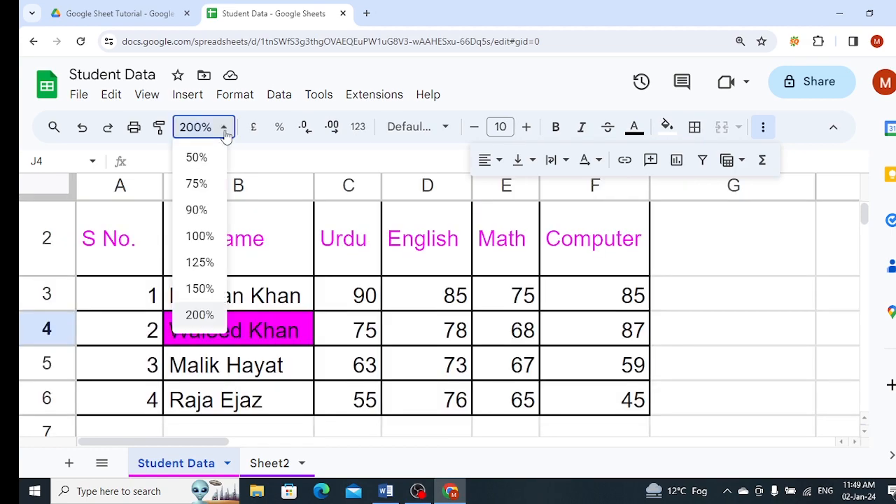
click(197, 240)
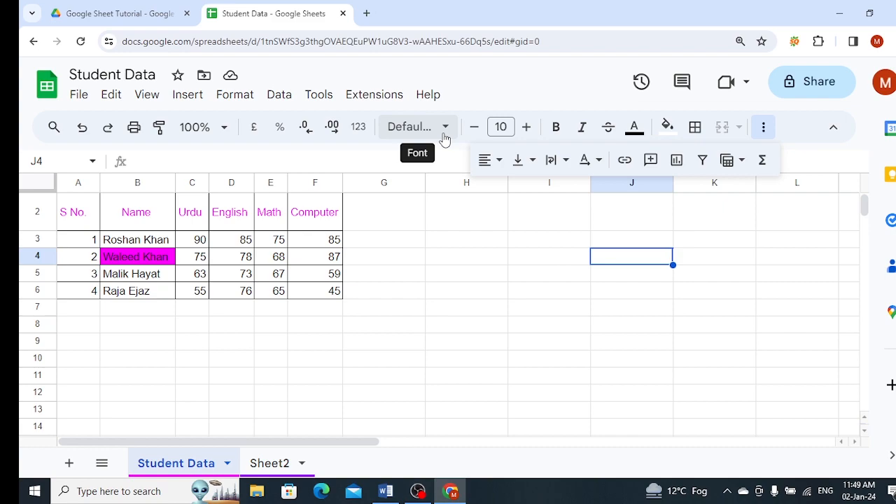
Enter the text amount in cell H6 and try the fonts Comic Sans MS and Arial on it
click(470, 289)
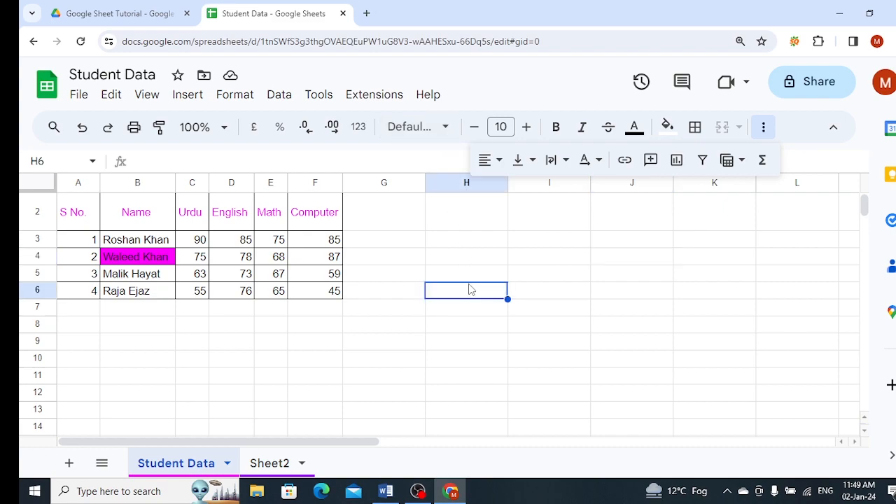
text(amount)
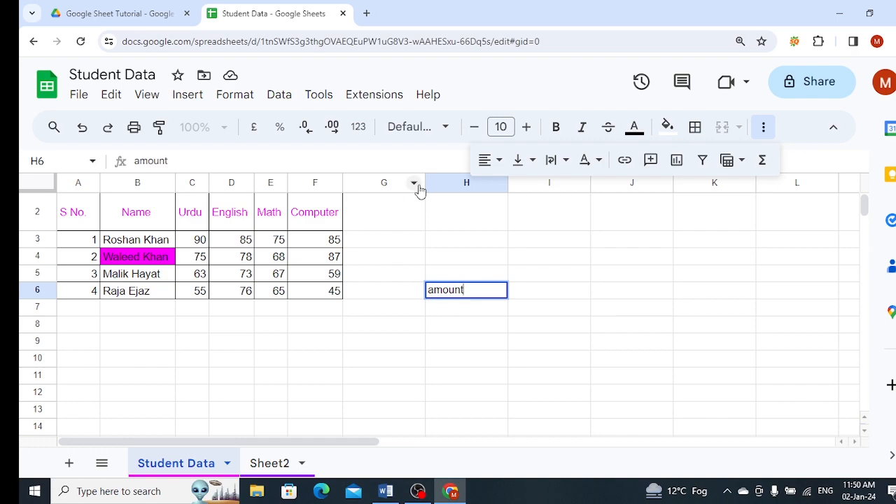
click(443, 127)
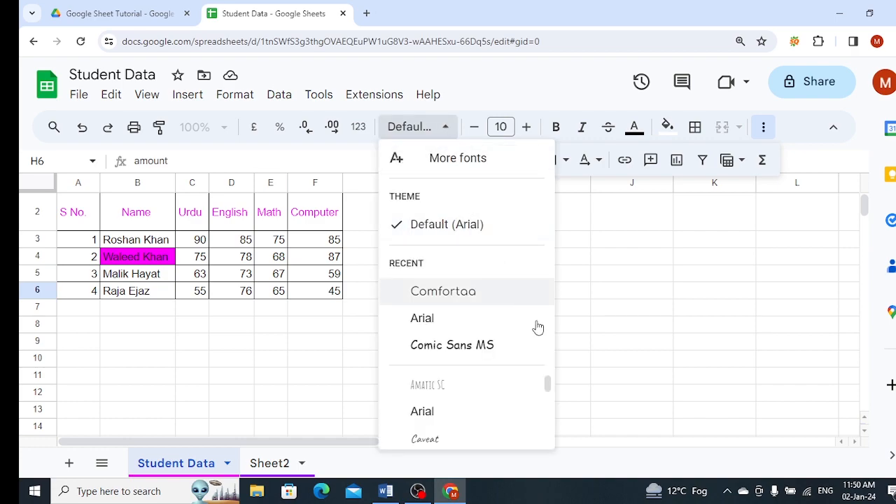
click(465, 354)
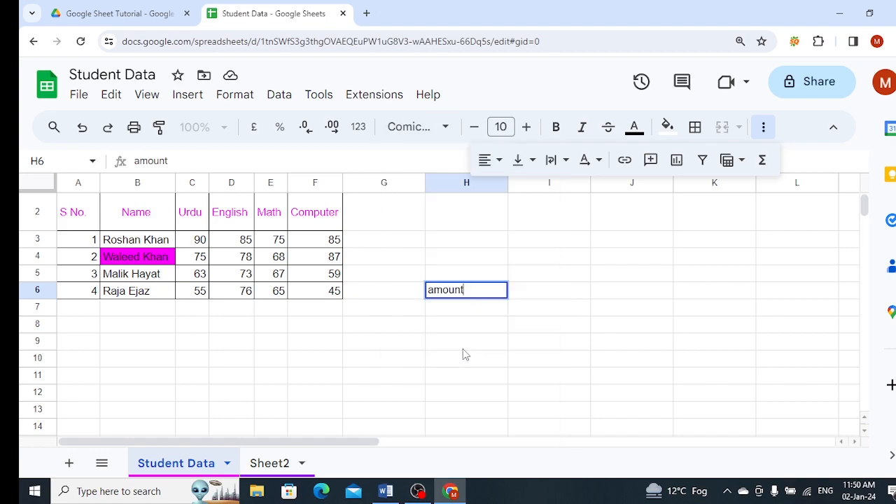
click(446, 127)
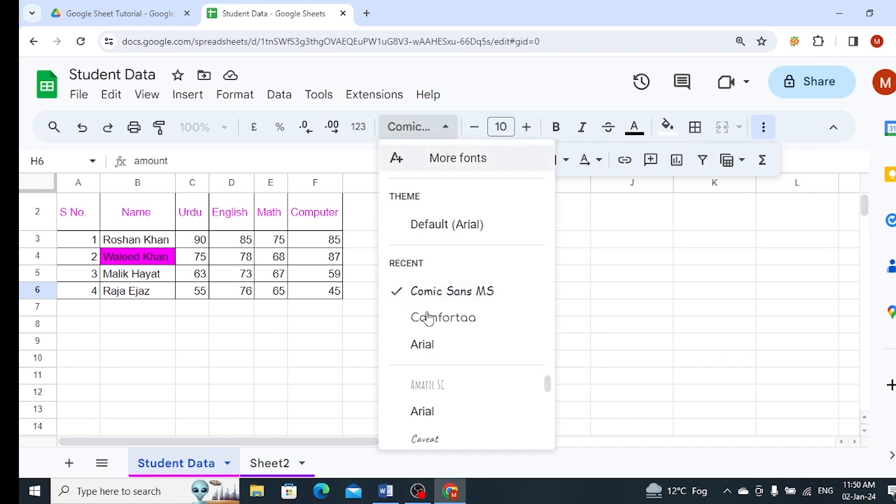
click(428, 418)
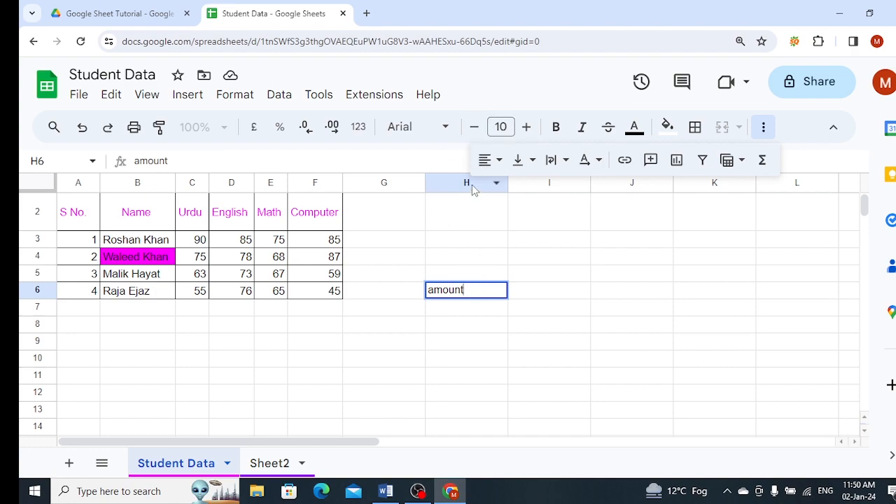
Increase the font size for the amount text in H6 one point at a time, and reduce it again the same way
click(527, 129)
click(528, 129)
click(527, 129)
click(527, 129)
click(528, 128)
click(475, 129)
click(475, 129)
click(475, 129)
click(475, 131)
click(476, 130)
click(476, 130)
click(475, 130)
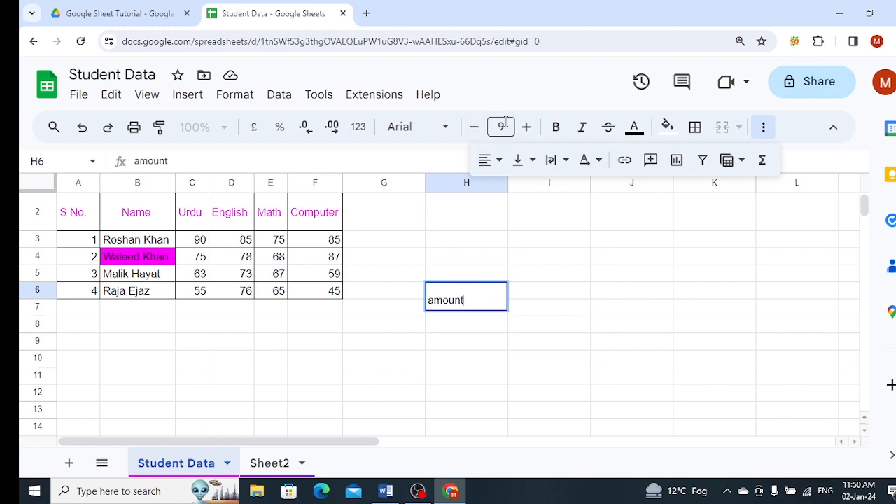
Try a font size of 25 for the amount text in H6
click(505, 126)
text(25)
key(Return)
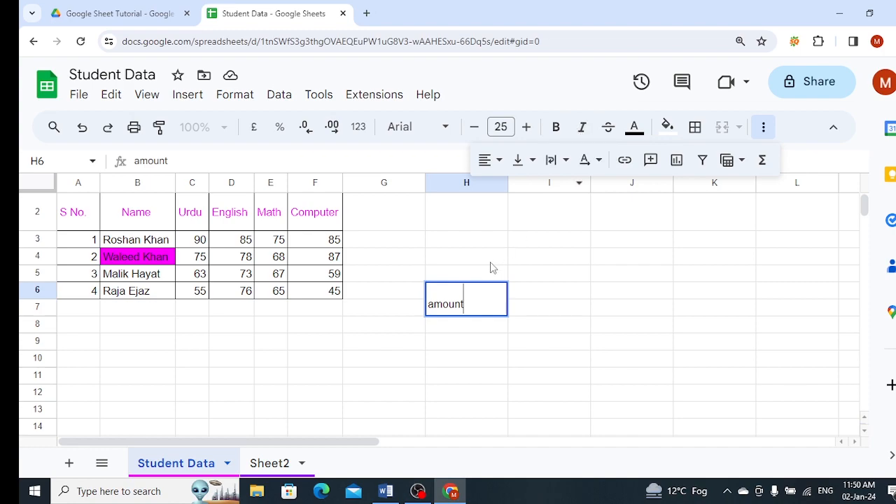
Commit the amount entry and format cell H6 as bold and italic
key(ctrl+b)
click(476, 341)
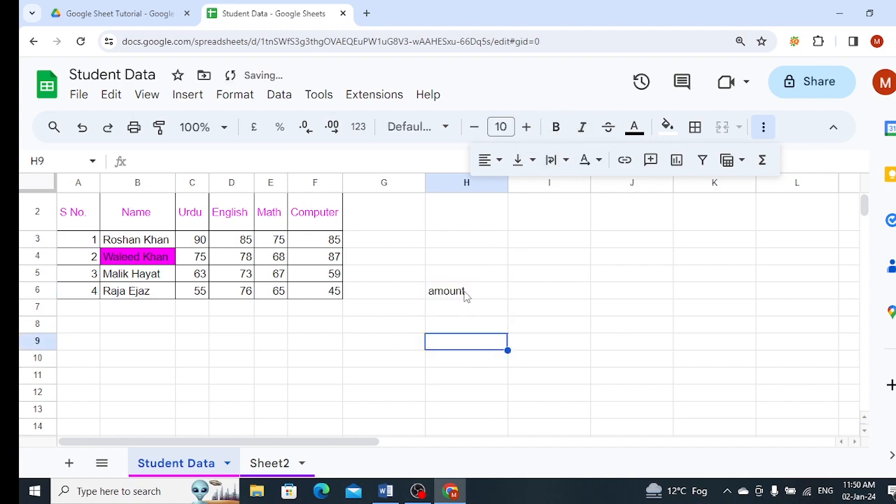
click(466, 295)
click(558, 130)
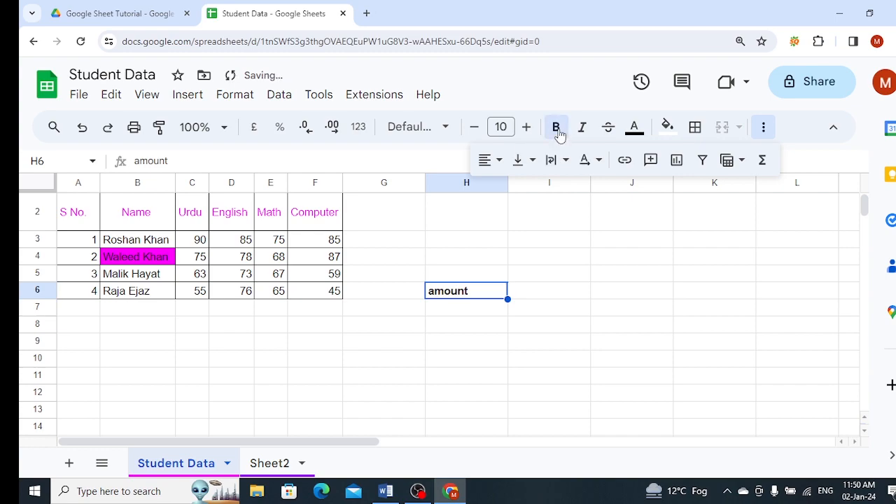
click(581, 129)
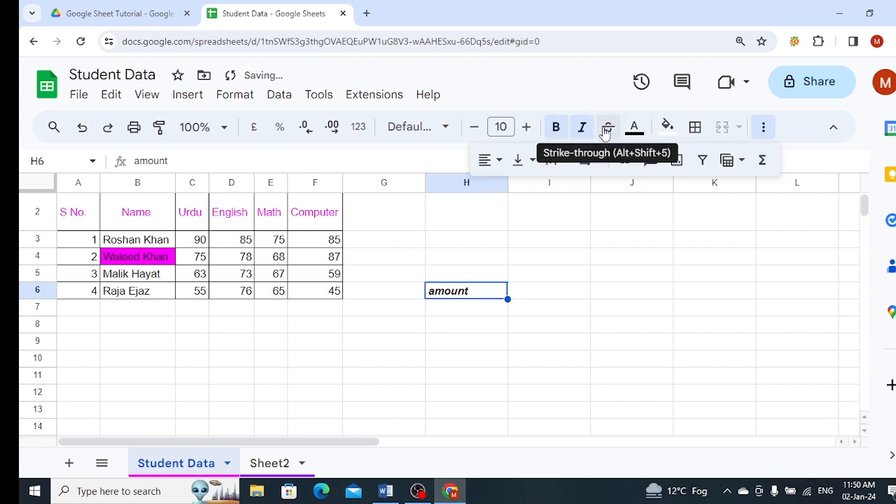
click(449, 328)
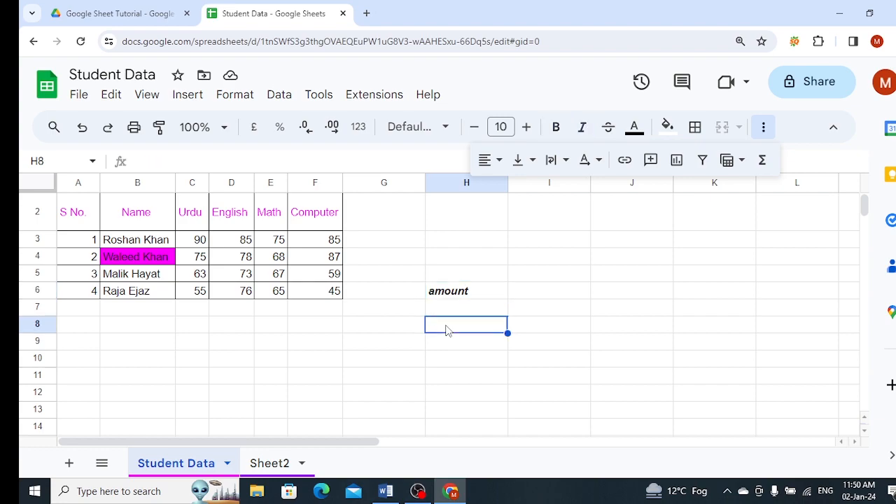
Apply strike-through to the amount text in H6 and remove it again
click(471, 294)
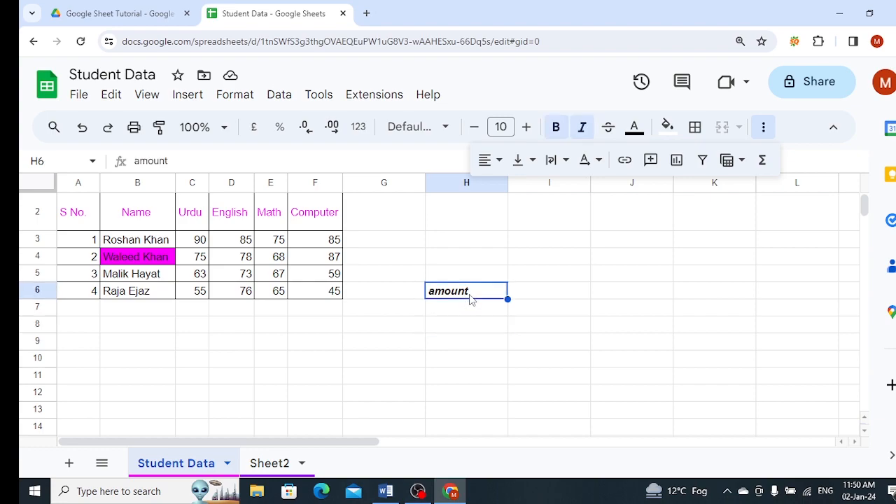
click(610, 131)
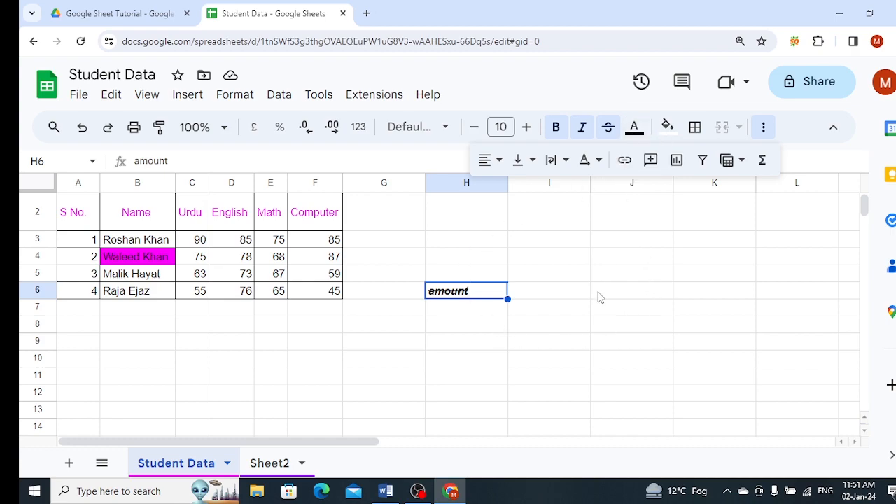
click(607, 135)
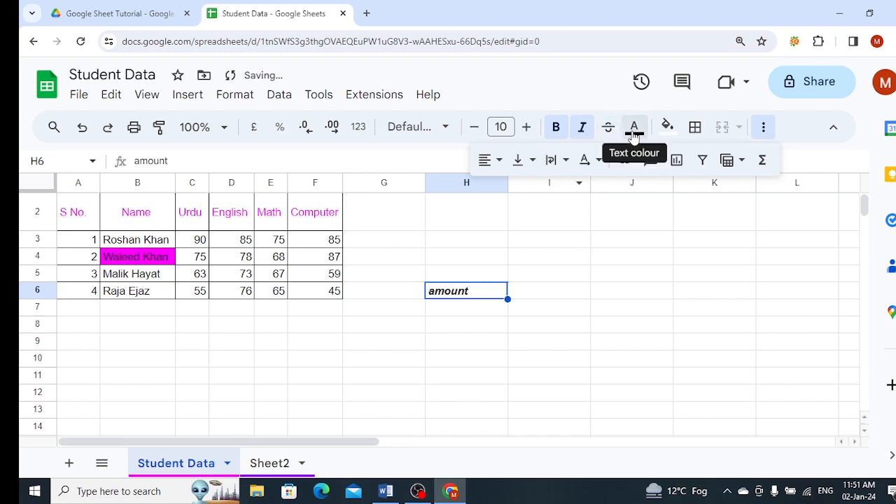
Set the text colour of the amount text in H6 to red
click(634, 133)
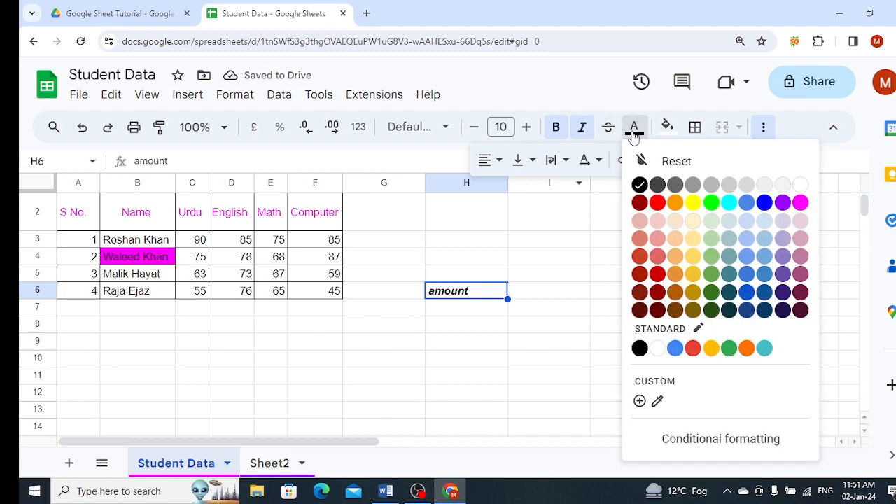
click(657, 207)
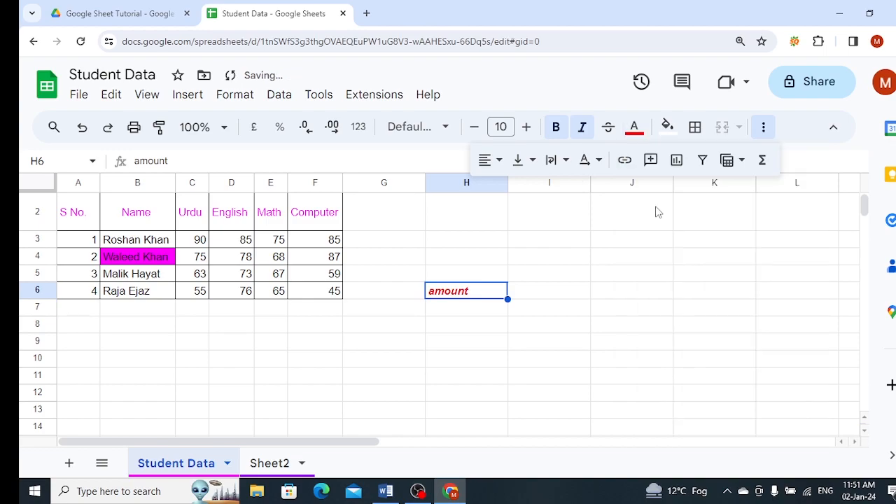
Try white as the text colour of cell H6 and undo that change
click(637, 133)
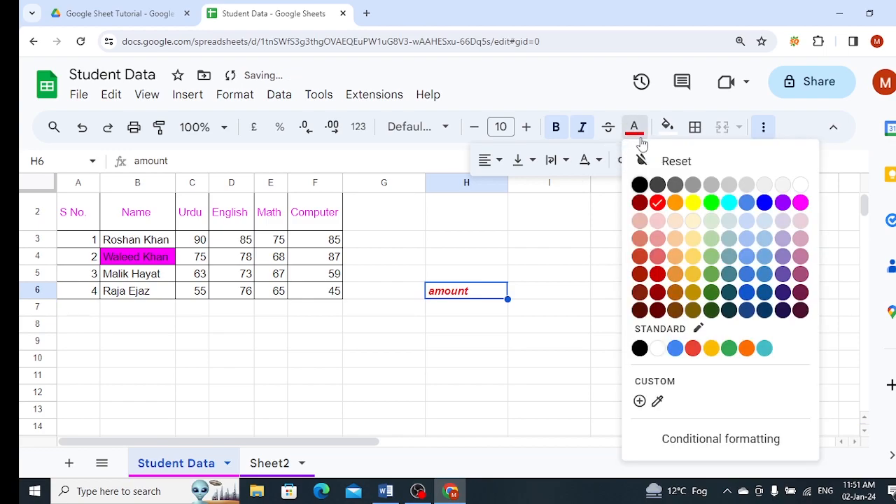
click(658, 349)
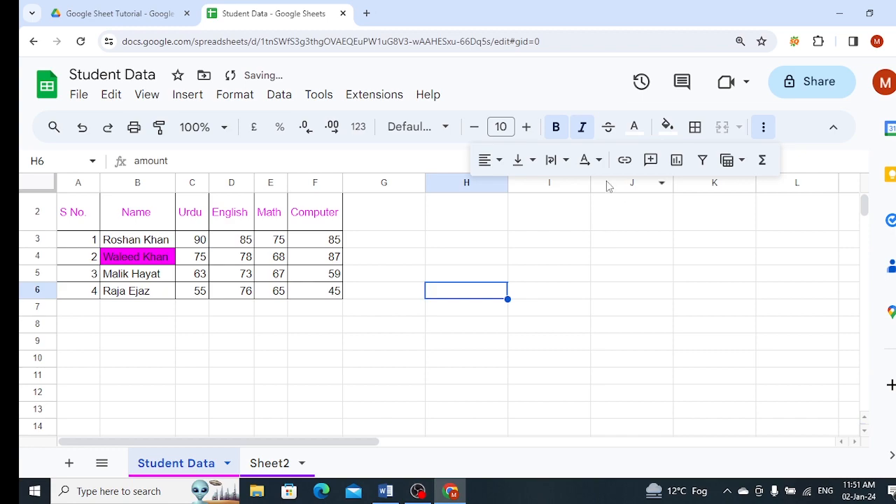
key(ctrl+z)
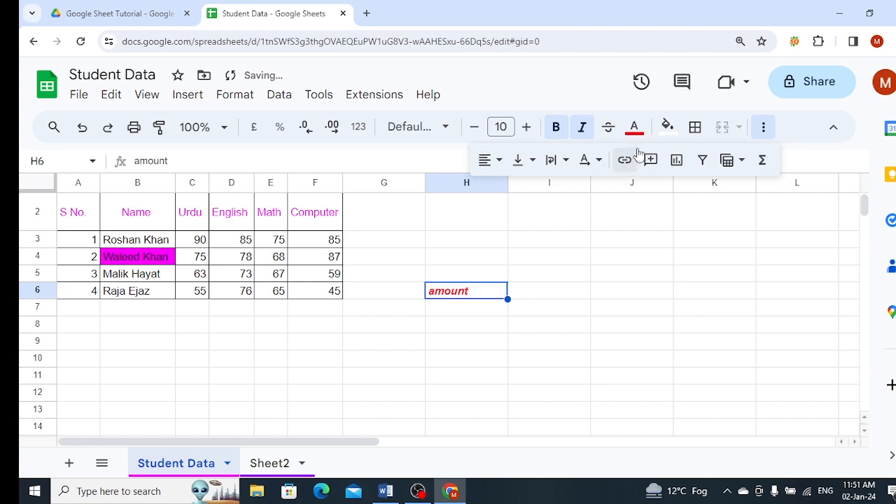
Fill cell H6 behind the amount text with magenta
click(669, 128)
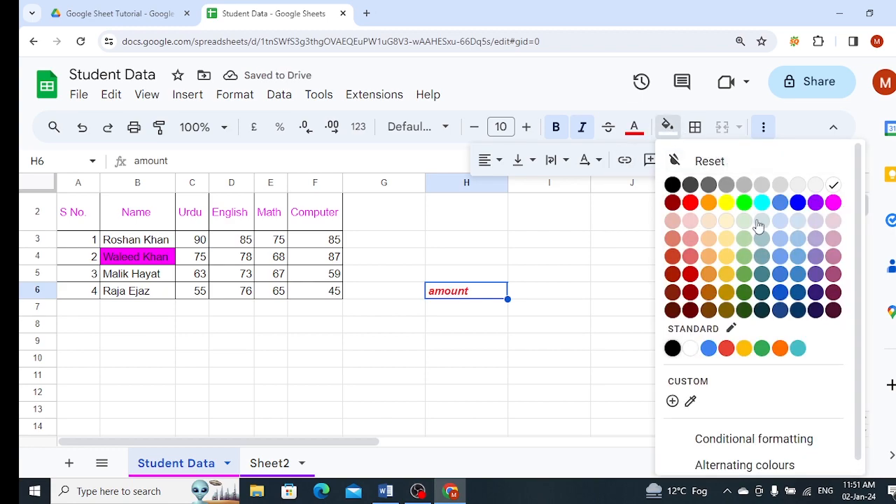
click(834, 203)
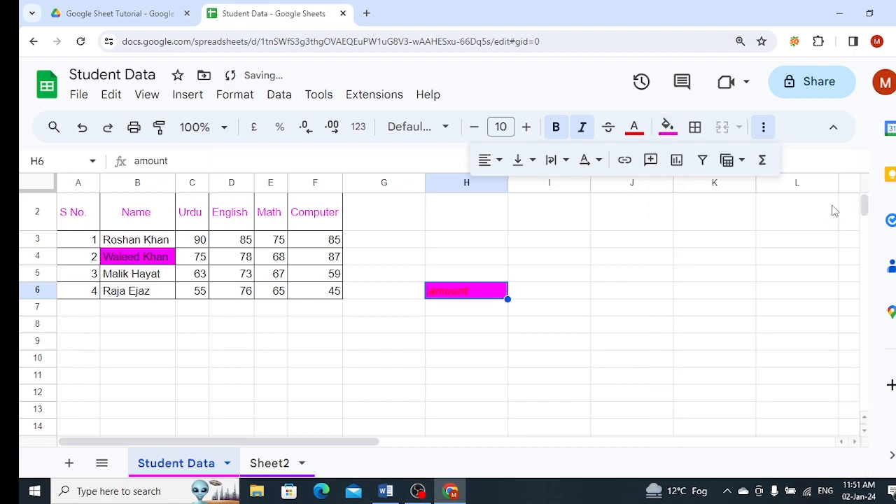